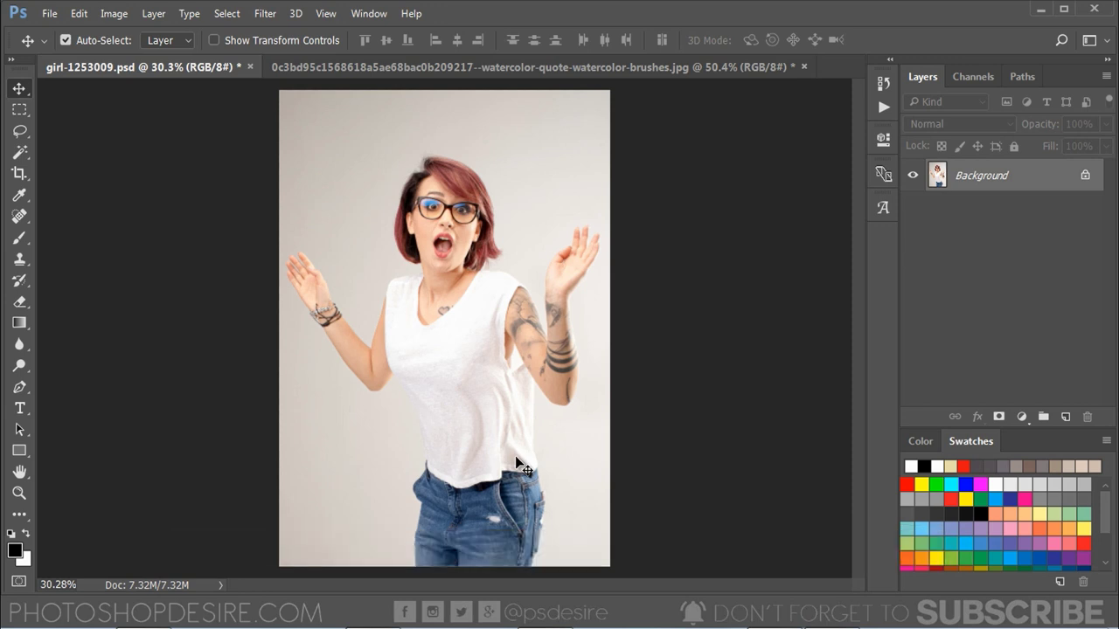
# Step: Duplicate the Background layer as Background copy and desaturate the copy to black and white
pyautogui.scroll(3, 472, 454)
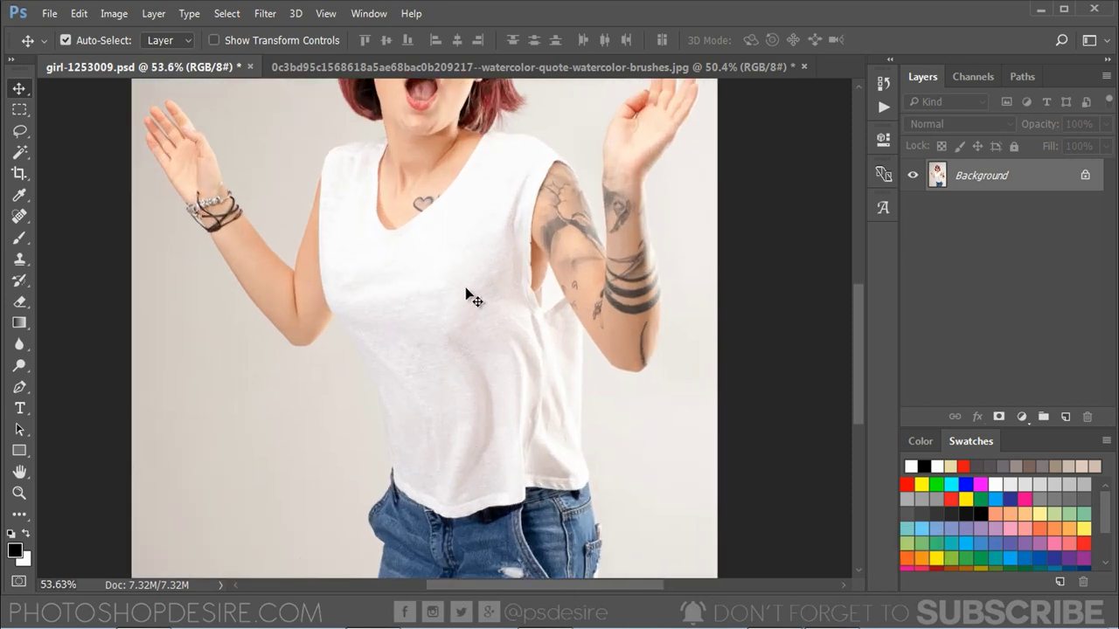
pyautogui.scroll(-3, 423, 344)
pyautogui.scroll(-1, 423, 344)
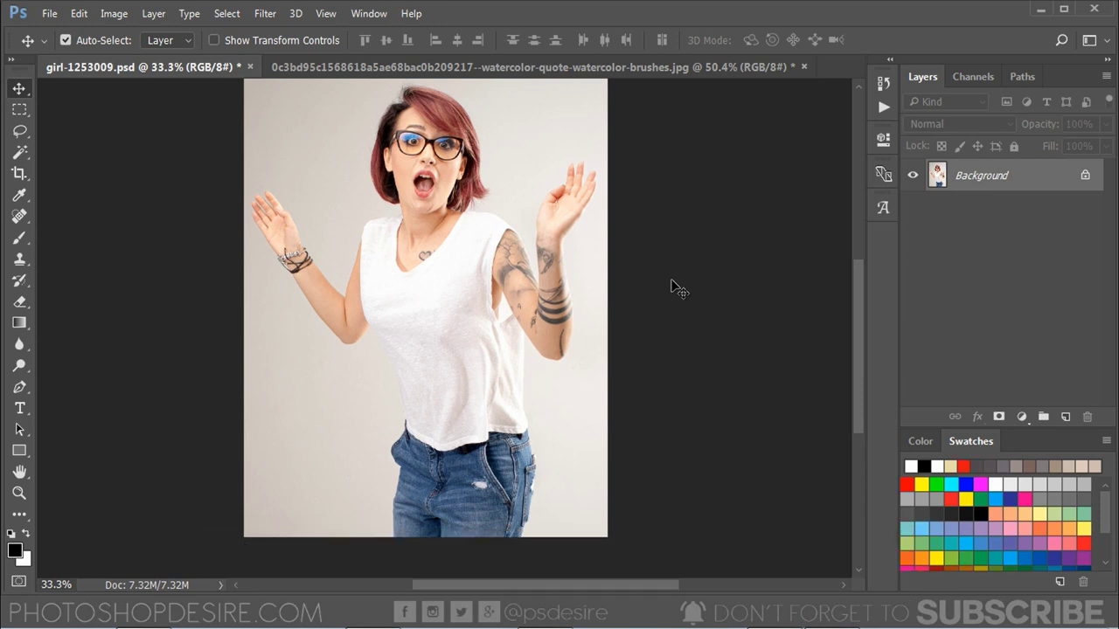
pyautogui.rightClick(966, 183)
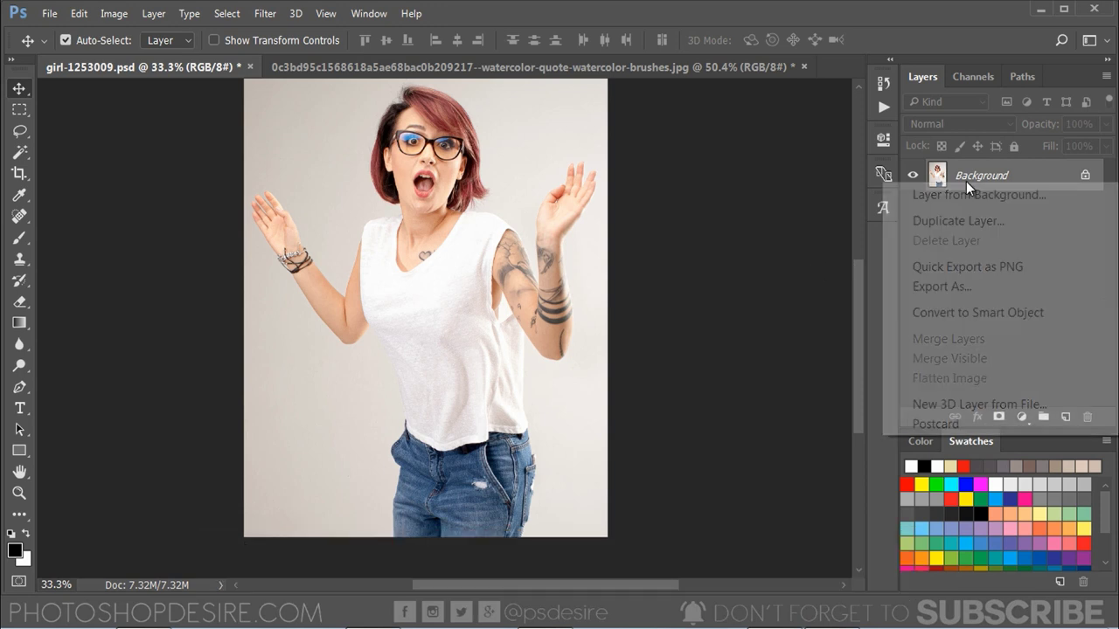
pyautogui.click(1032, 221)
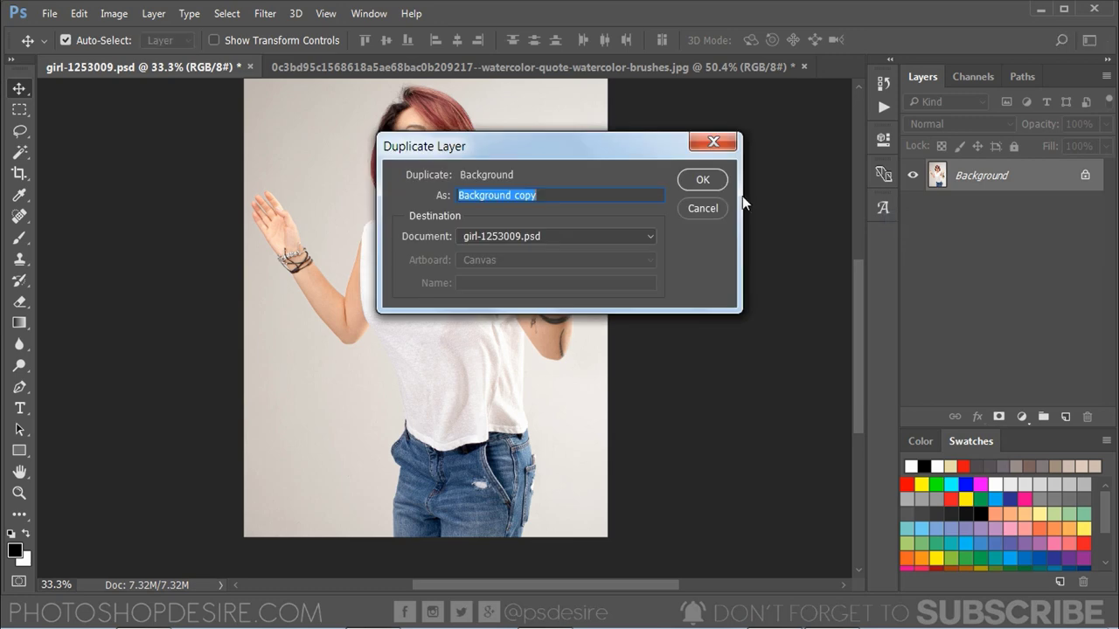
pyautogui.click(715, 185)
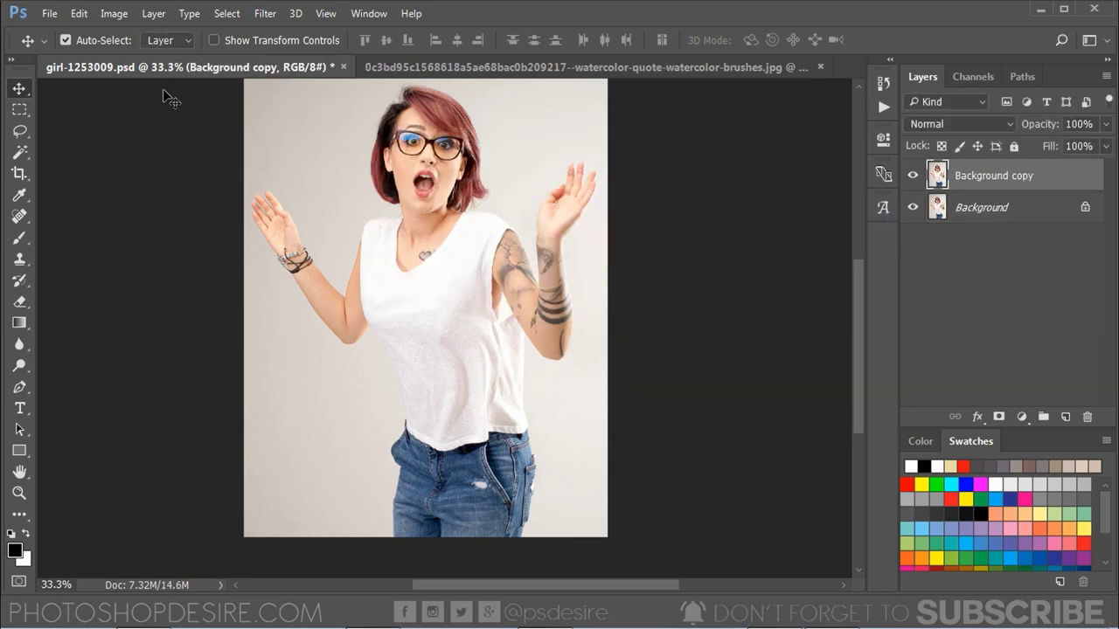
pyautogui.click(116, 13)
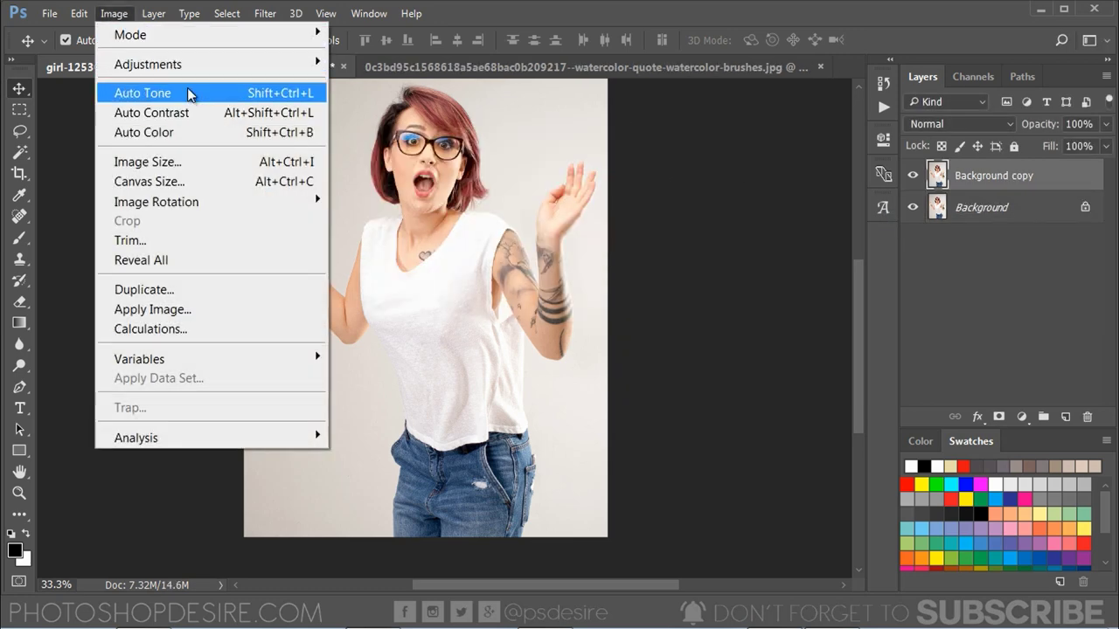
pyautogui.moveTo(210, 64)
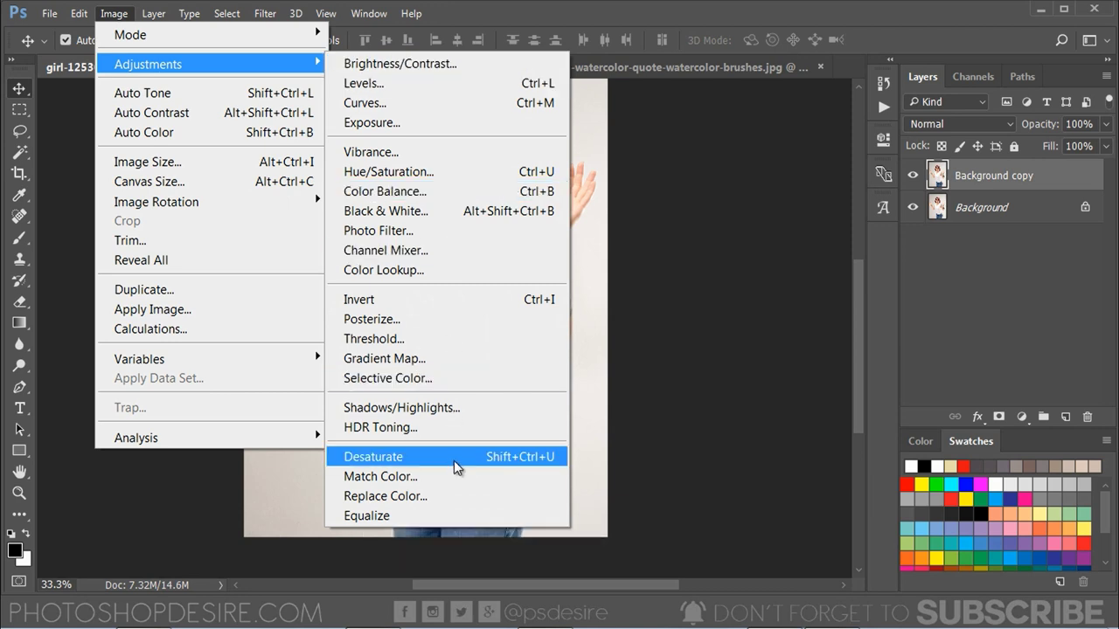
pyautogui.click(459, 467)
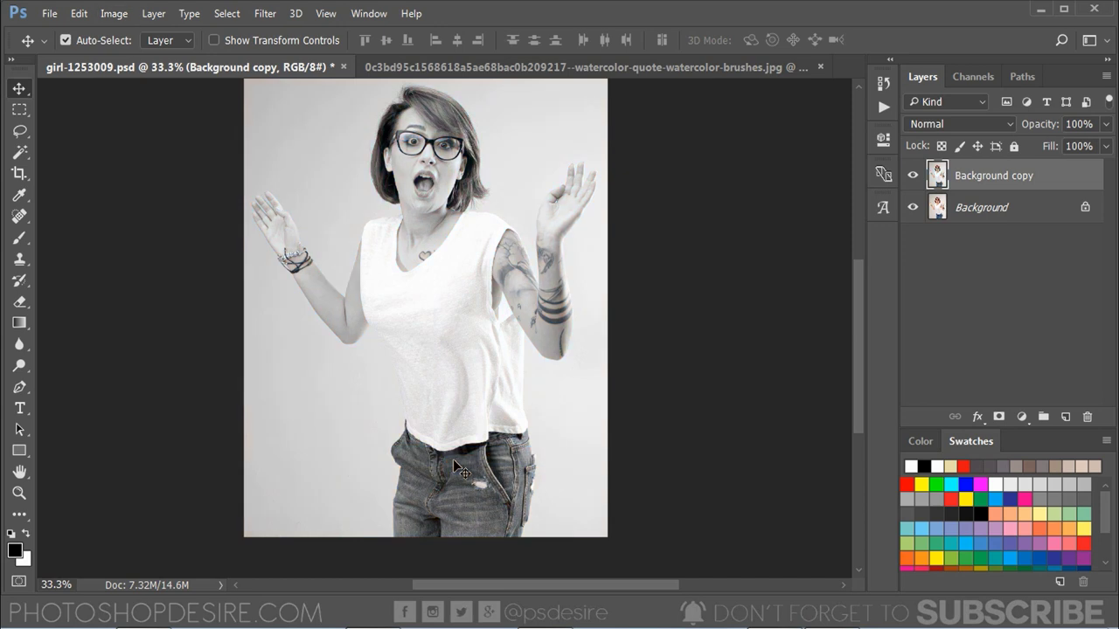
# Step: Save the document as girl-1253009.psd in Photoshop format with Maximize Compatibility kept on
pyautogui.click(54, 17)
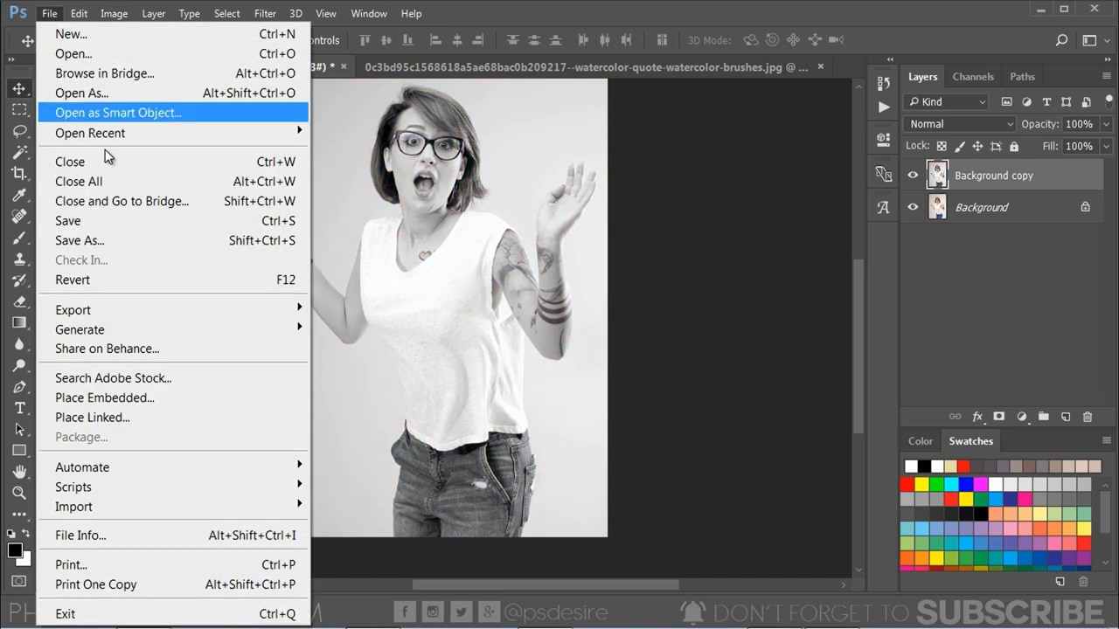
pyautogui.click(167, 239)
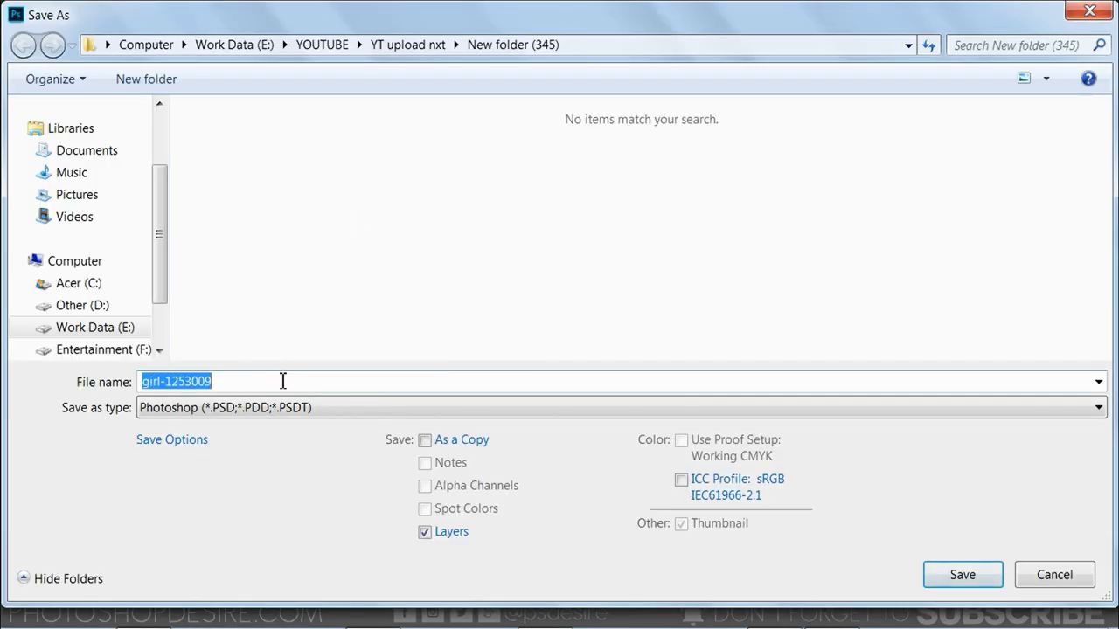
pyautogui.click(283, 381)
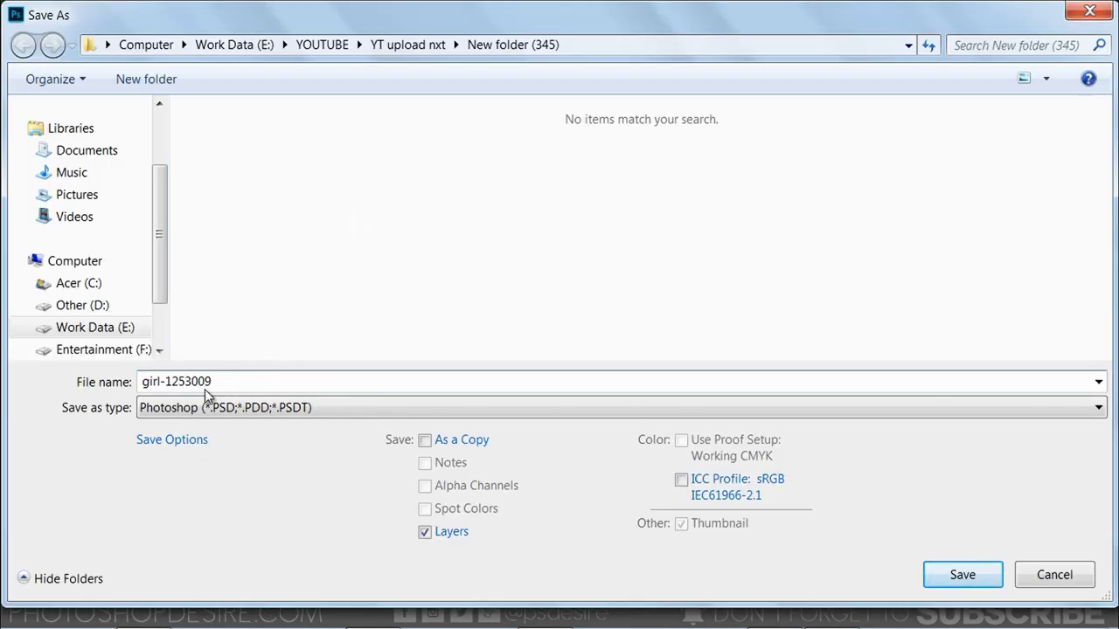
pyautogui.click(949, 574)
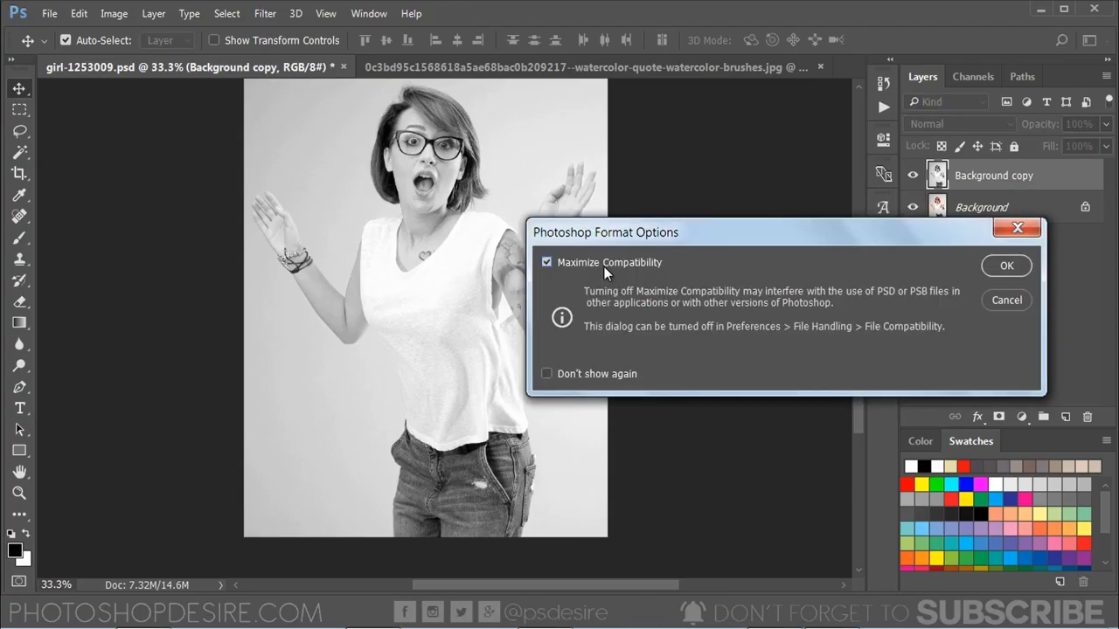
pyautogui.click(994, 268)
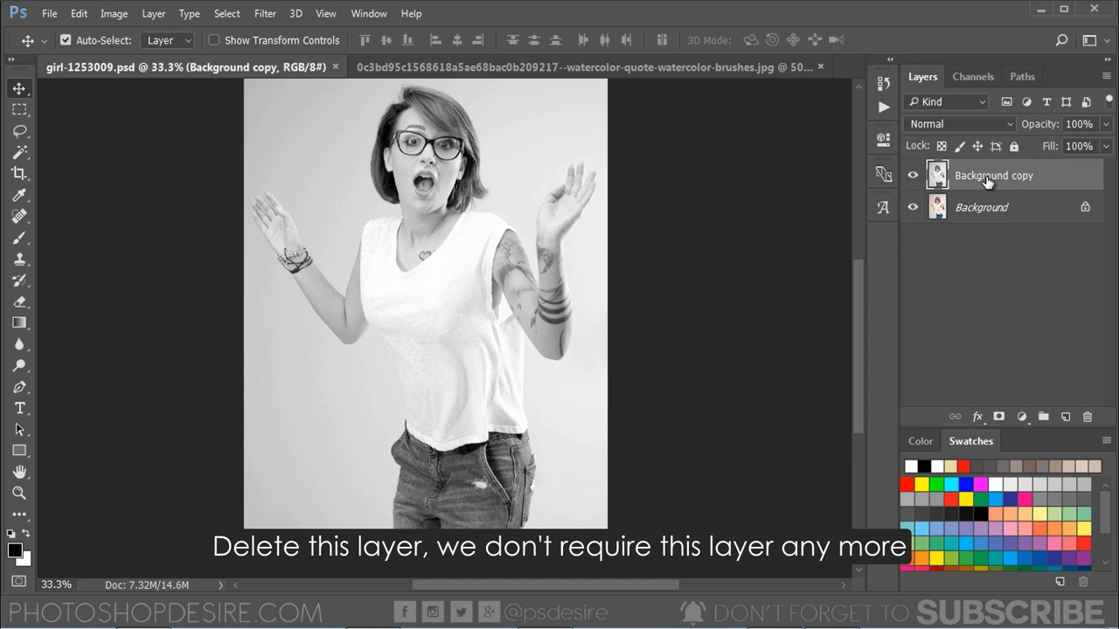
# Step: Delete Background copy and drag the striped quote image into girl-1253009 as Layer 1
pyautogui.moveTo(987, 180); pyautogui.dragTo(1087, 417)
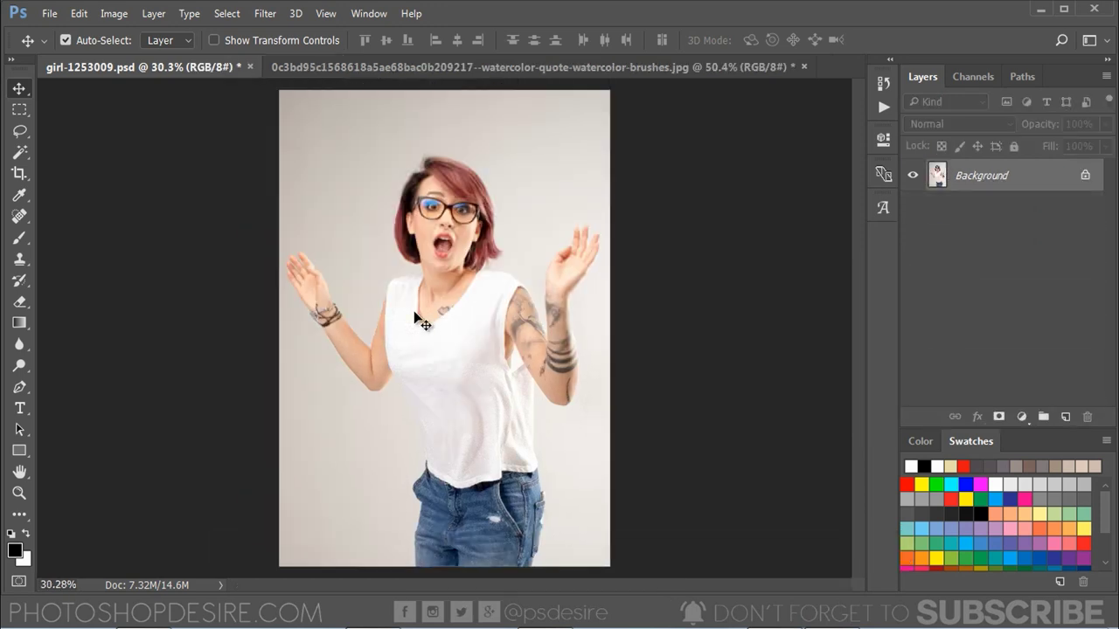
pyautogui.click(426, 69)
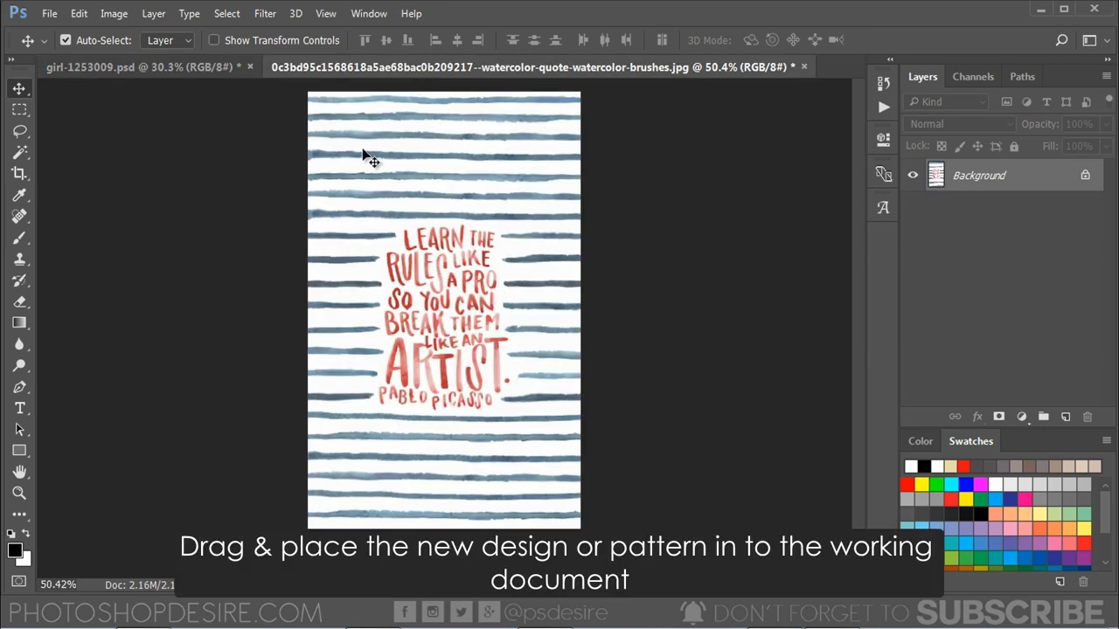
pyautogui.moveTo(364, 150)
pyautogui.mouseDown()
pyautogui.moveTo(208, 71)
pyautogui.moveTo(491, 452)
pyautogui.moveTo(467, 483)
pyautogui.moveTo(473, 458)
pyautogui.mouseUp()
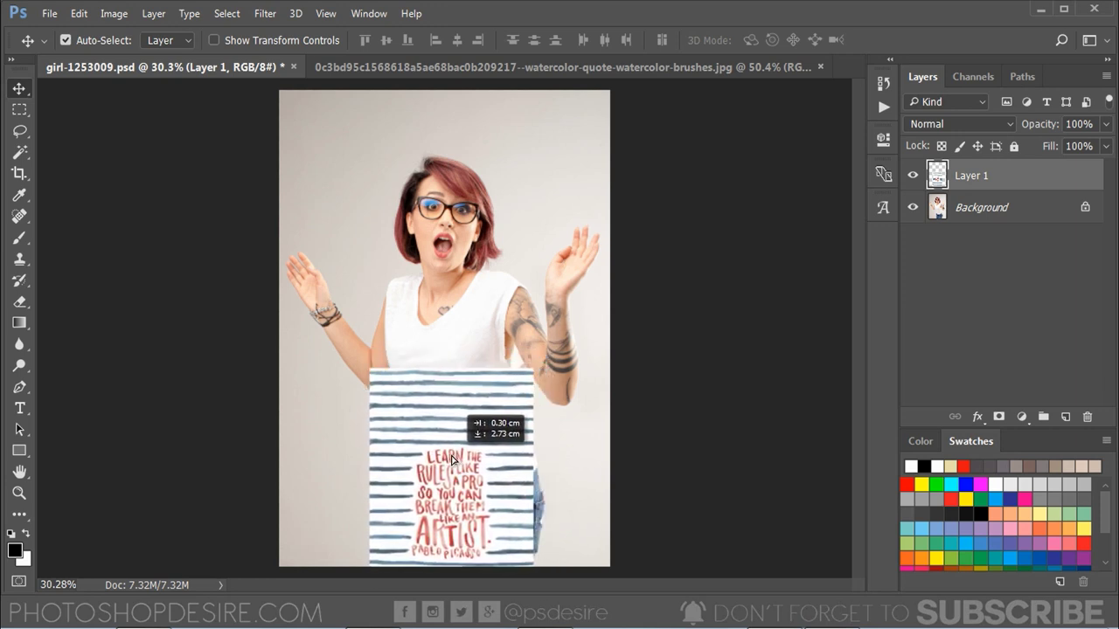
# Step: Nudge the quote left, then Free Transform it: skew the top edge and move it over the chest
pyautogui.moveTo(472, 458); pyautogui.dragTo(450, 459)
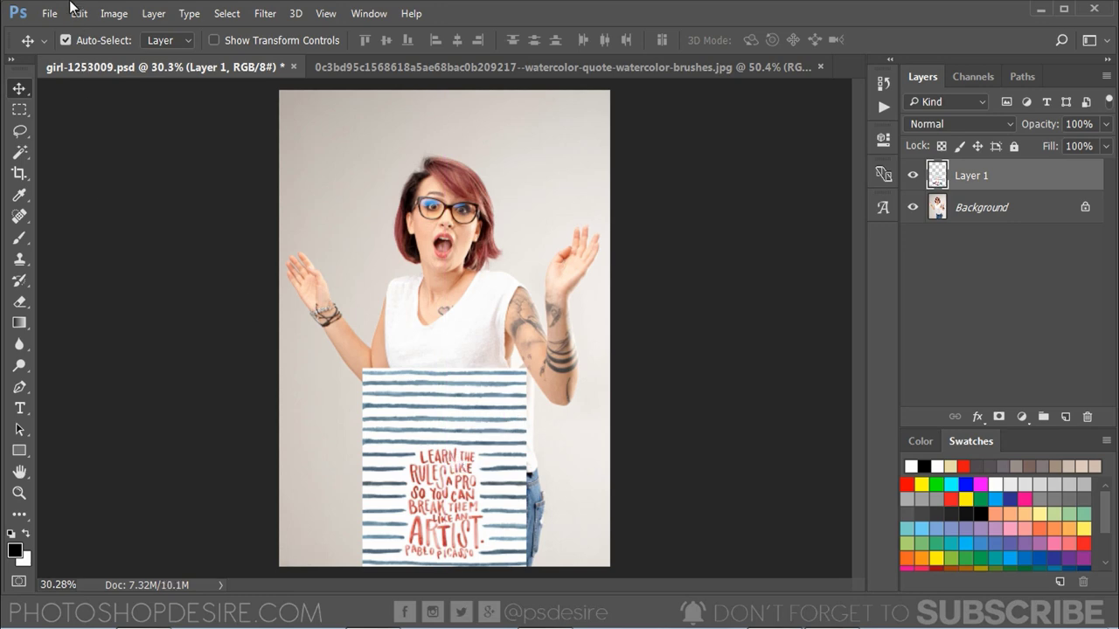
pyautogui.scroll(2, 479, 440)
pyautogui.scroll(2, 479, 439)
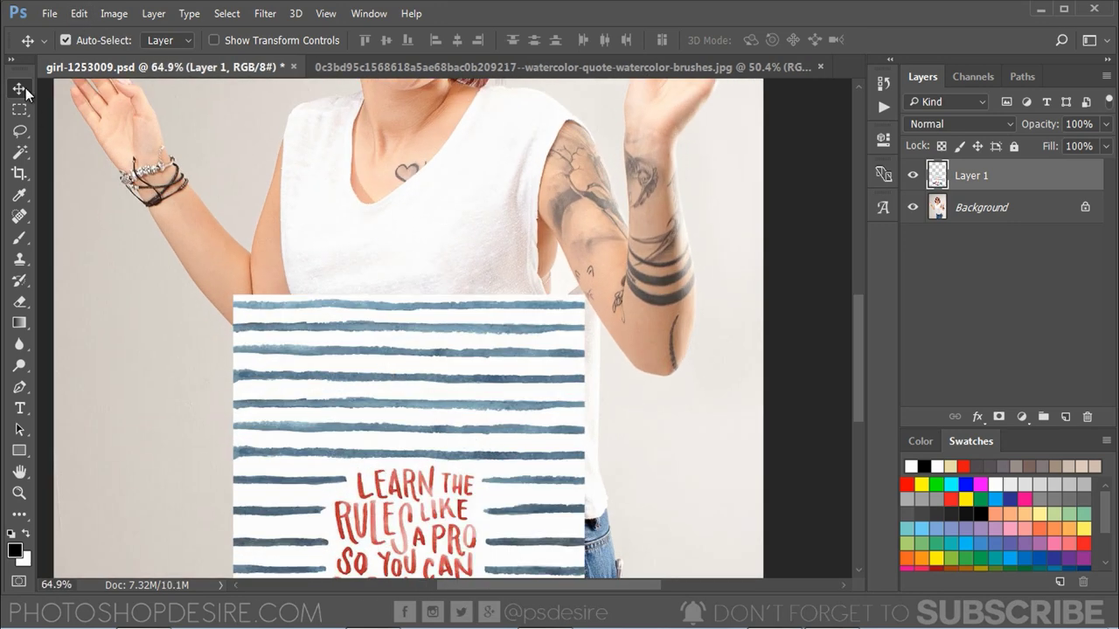
pyautogui.click(79, 13)
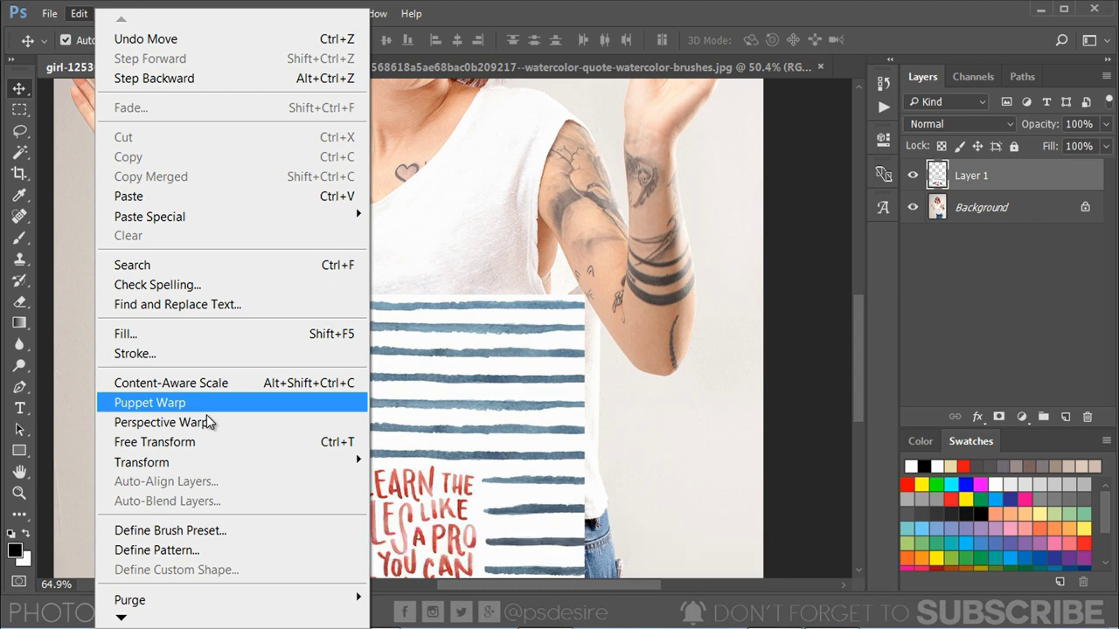
pyautogui.click(222, 446)
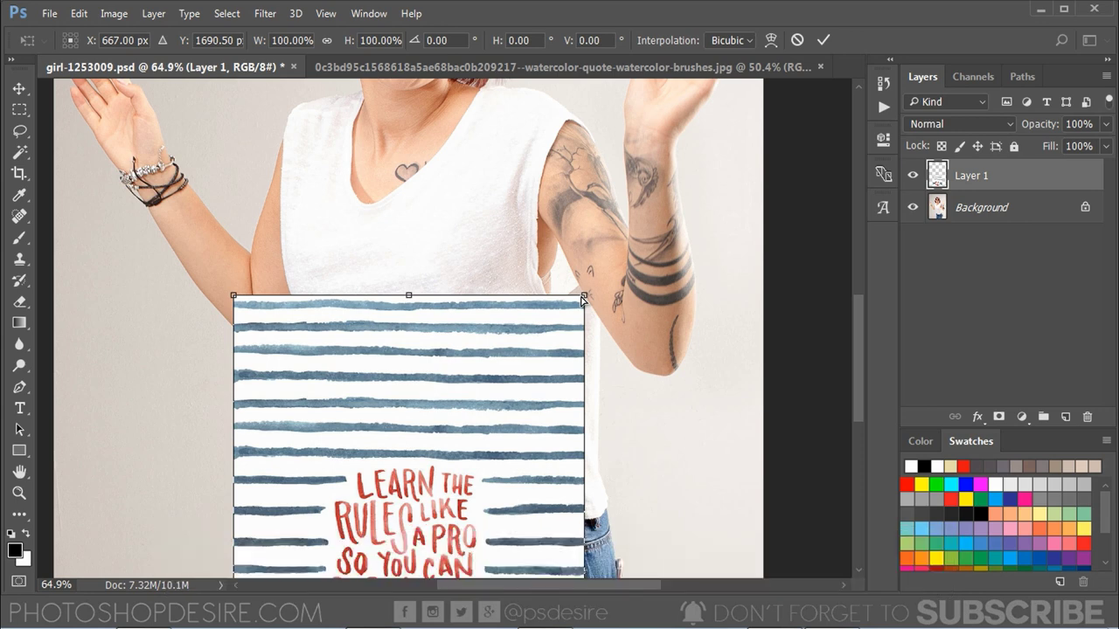
pyautogui.moveTo(584, 300); pyautogui.dragTo(538, 260)
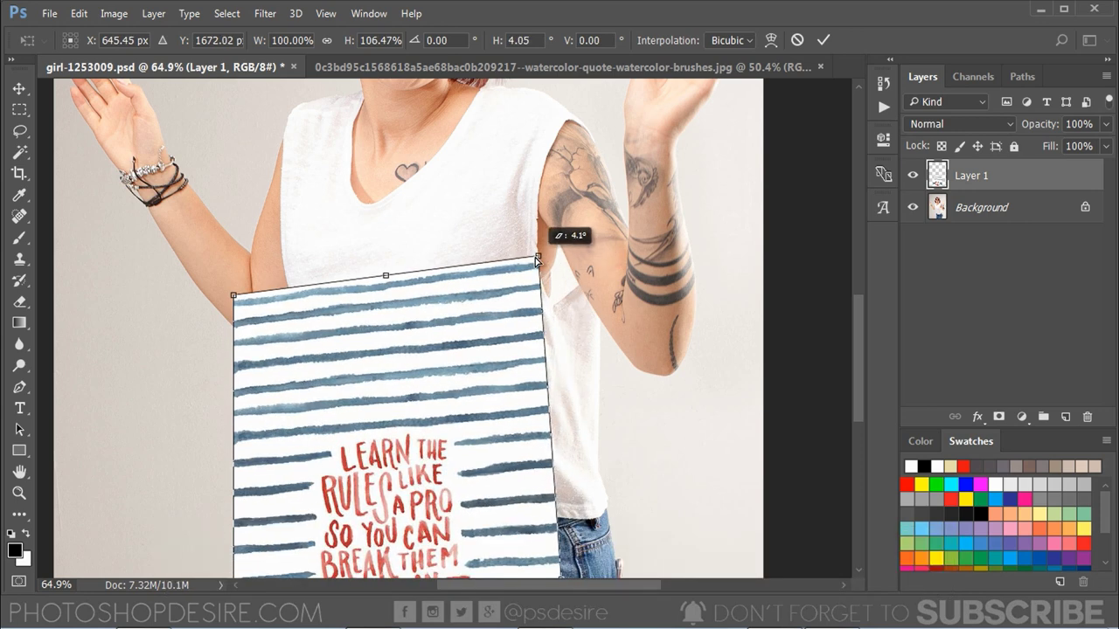
pyautogui.scroll(-2, 467, 443)
pyautogui.moveTo(468, 445); pyautogui.dragTo(505, 287)
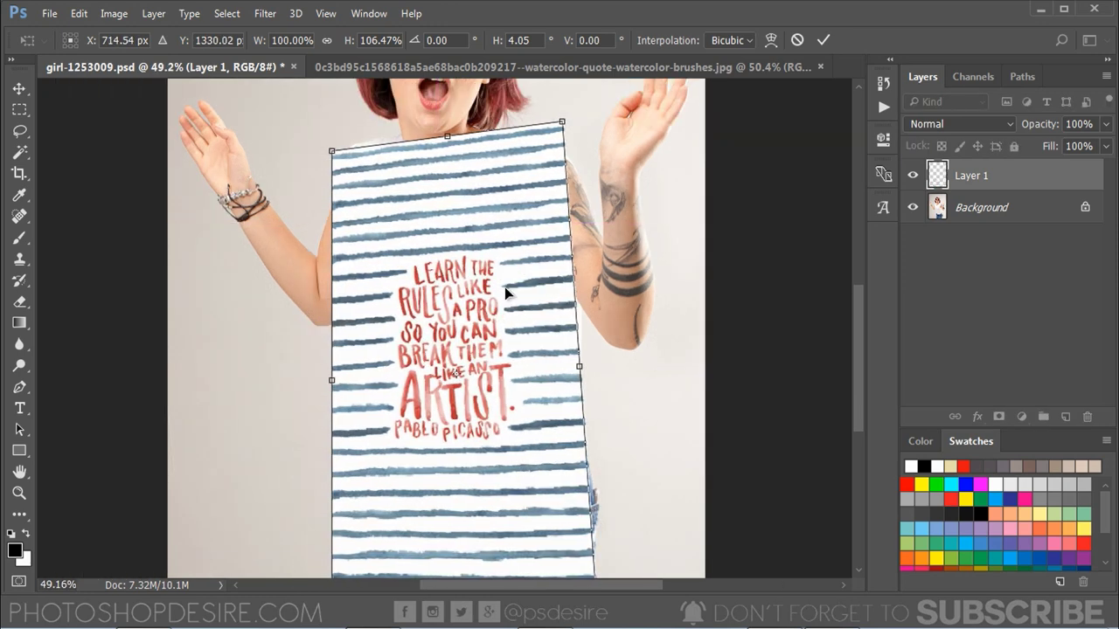
# Step: Drag the corners to match the shirt's perspective from waist to shoulders and commit the transform
pyautogui.scroll(-2, 504, 287)
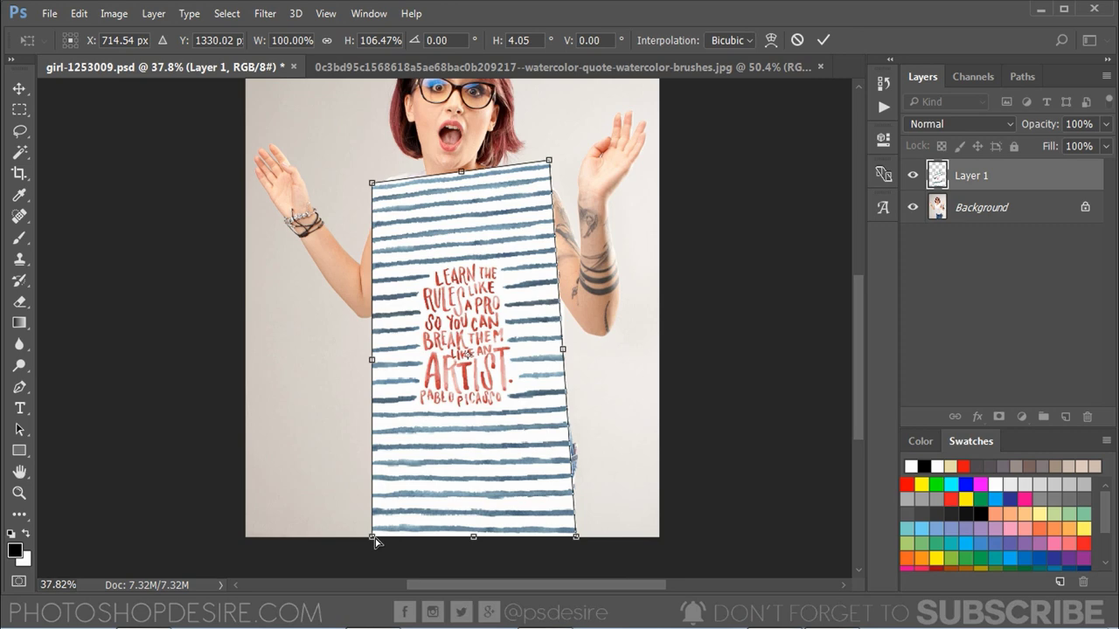
pyautogui.moveTo(375, 542); pyautogui.dragTo(386, 469)
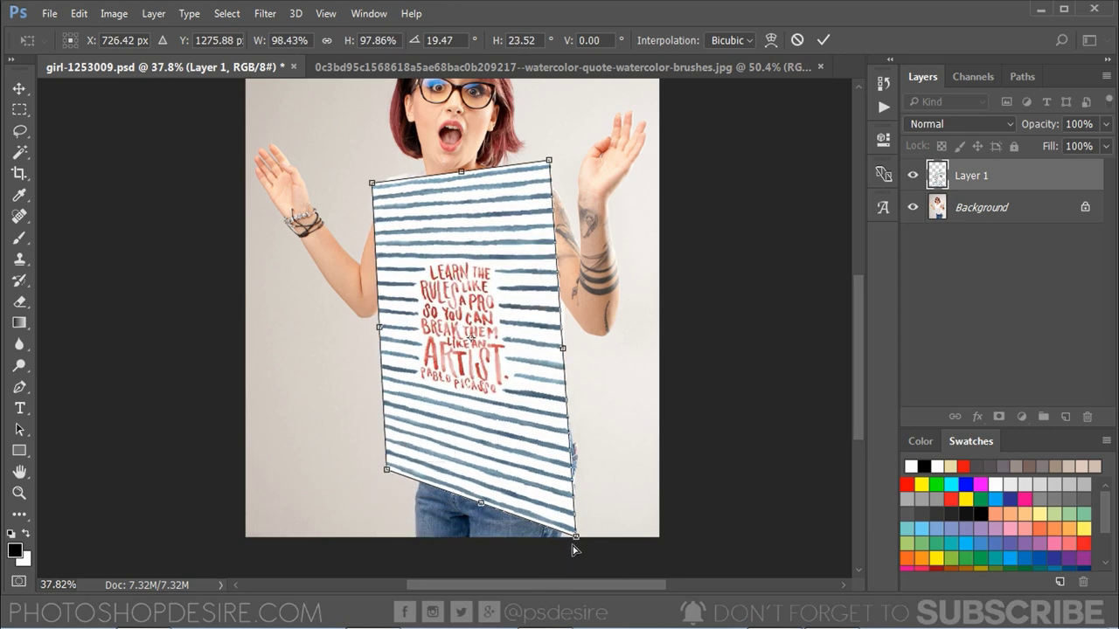
pyautogui.moveTo(570, 525); pyautogui.dragTo(571, 453)
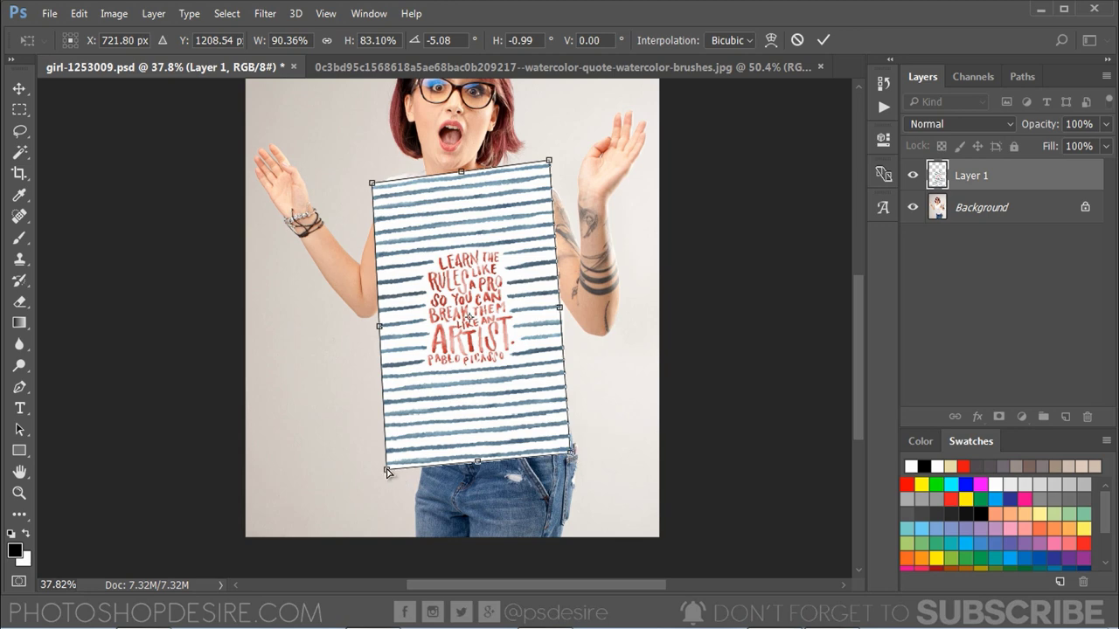
pyautogui.moveTo(387, 472); pyautogui.dragTo(412, 419)
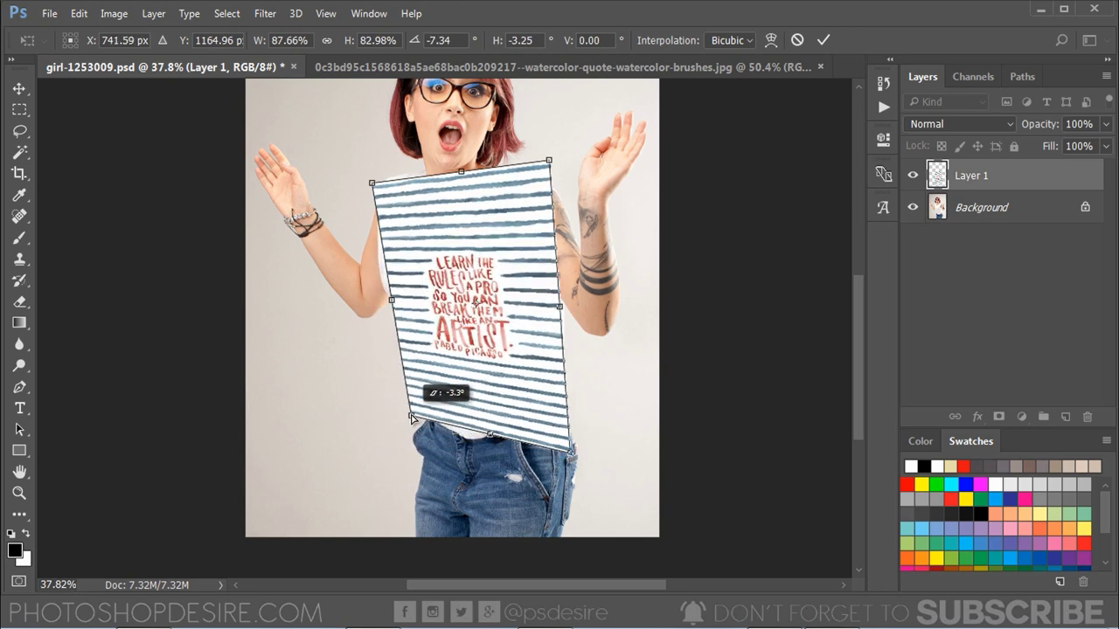
pyautogui.moveTo(490, 364); pyautogui.dragTo(466, 375)
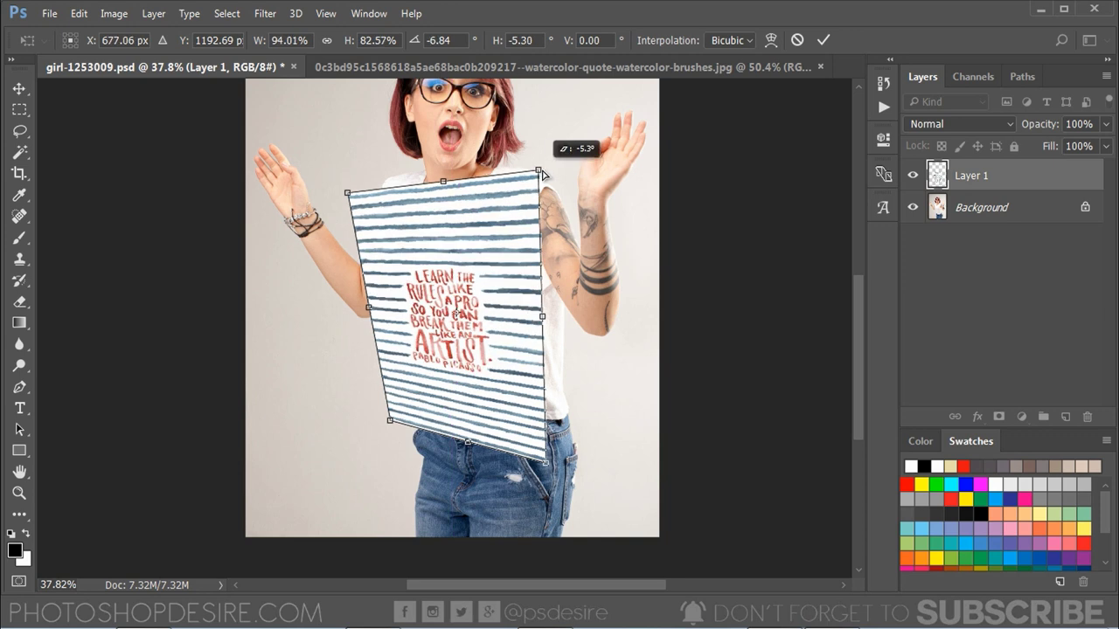
pyautogui.moveTo(527, 173); pyautogui.dragTo(559, 170)
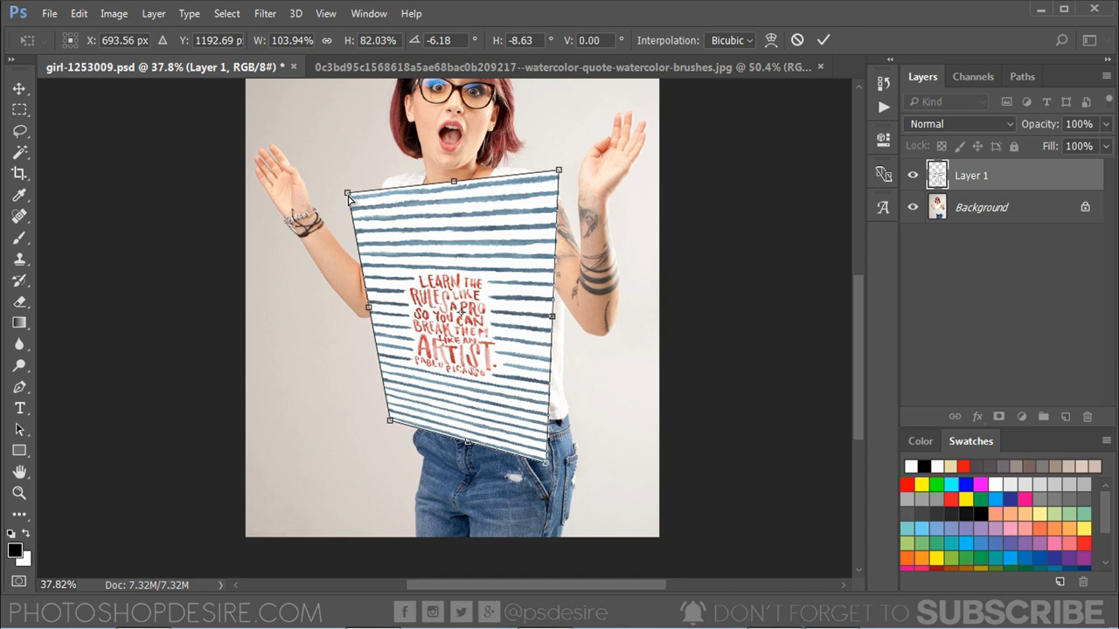
pyautogui.moveTo(348, 193); pyautogui.dragTo(358, 179)
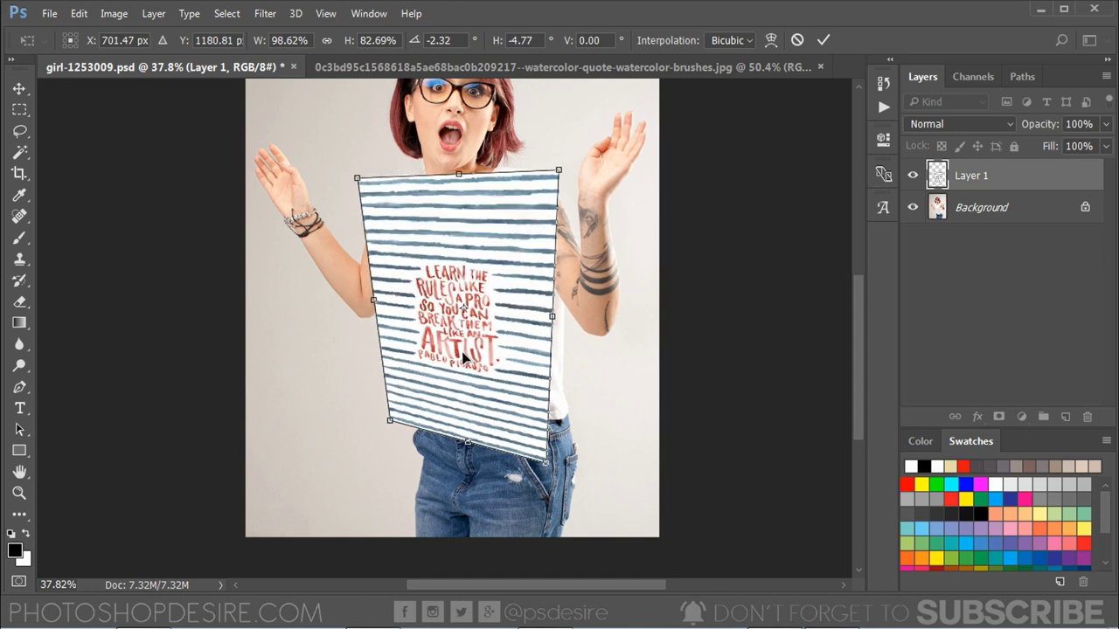
pyautogui.press('Return')
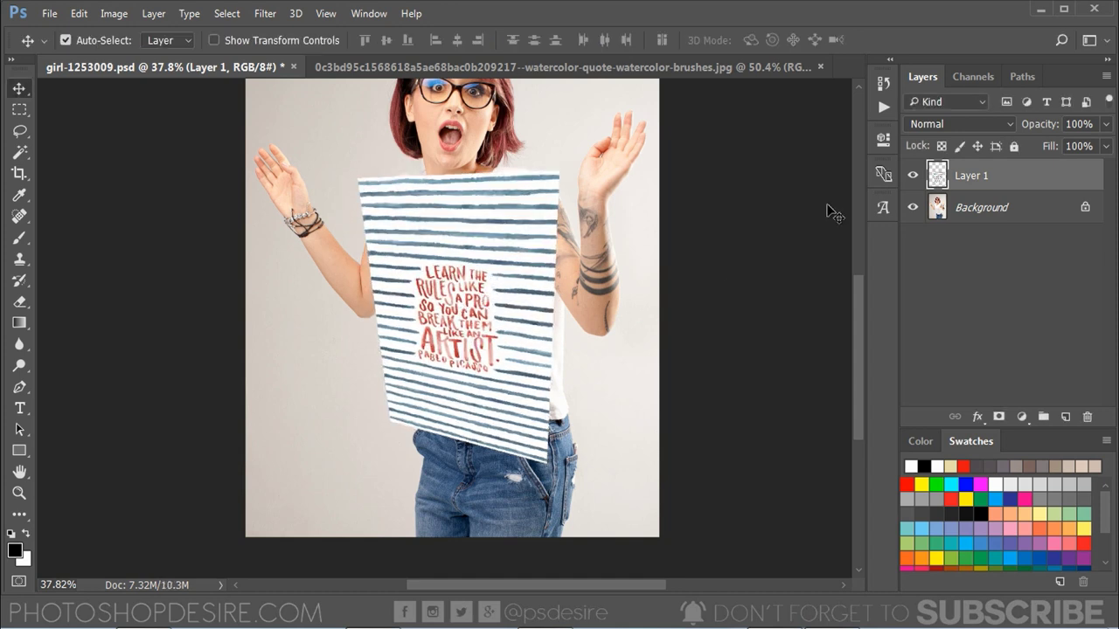
# Step: Set Layer 1's blend mode to Multiply and nudge the stripes slightly right
pyautogui.click(938, 119)
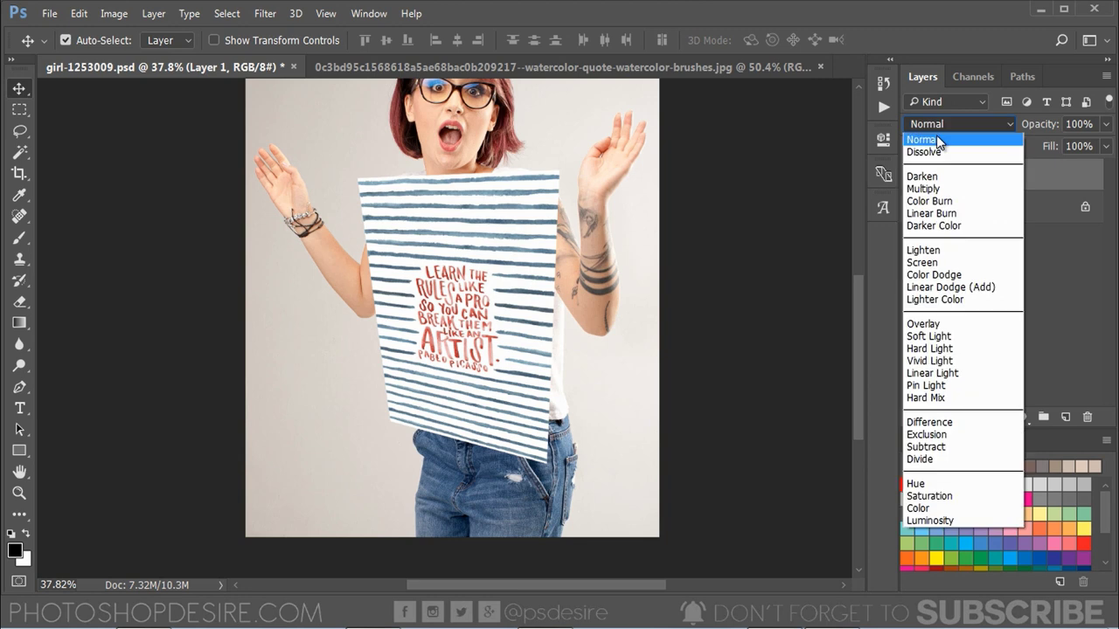
pyautogui.click(945, 189)
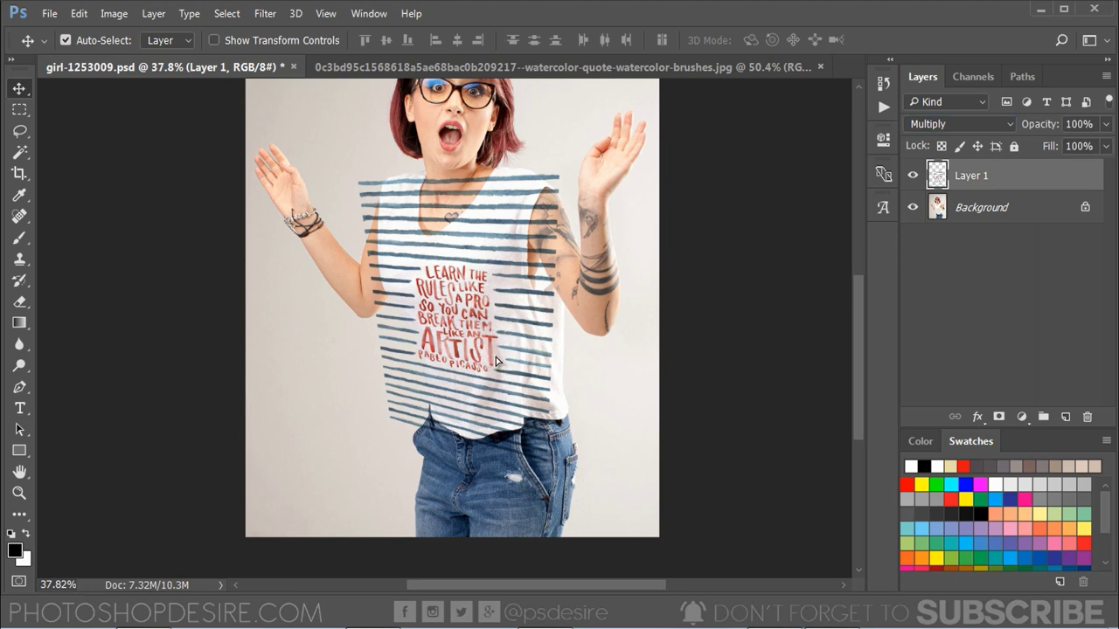
pyautogui.moveTo(481, 353); pyautogui.dragTo(500, 358)
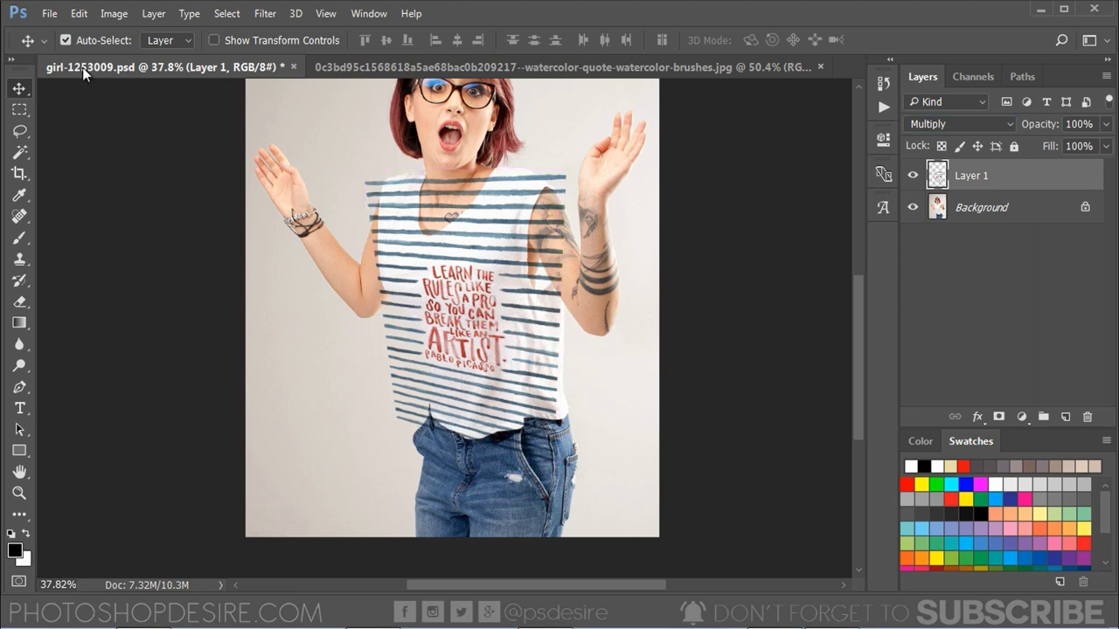
pyautogui.click(78, 13)
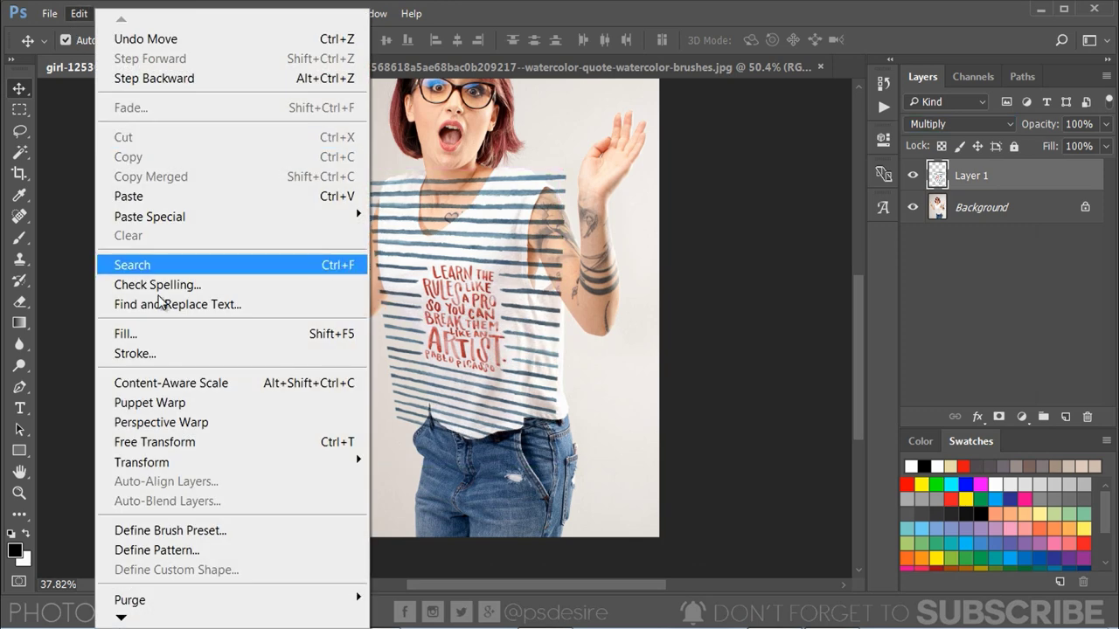
# Step: Re-transform the stripes wider and tilted about -5.82° to follow the shirt, and commit
pyautogui.click(220, 448)
pyautogui.moveTo(366, 174); pyautogui.dragTo(311, 175)
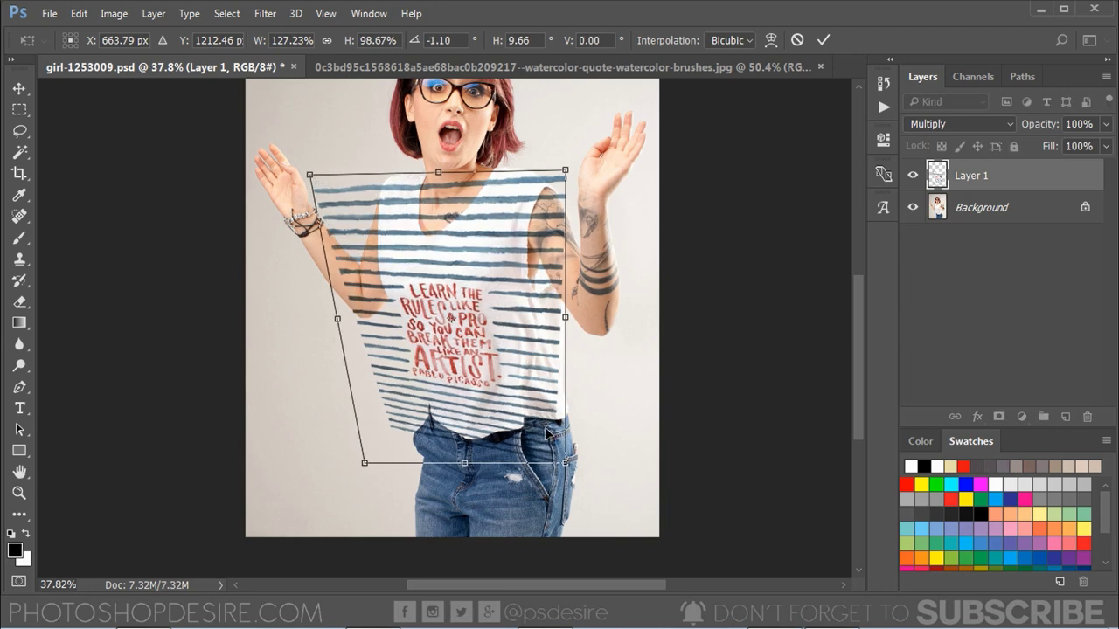
pyautogui.moveTo(567, 466)
pyautogui.mouseDown()
pyautogui.moveTo(564, 452)
pyautogui.moveTo(574, 492)
pyautogui.mouseUp()
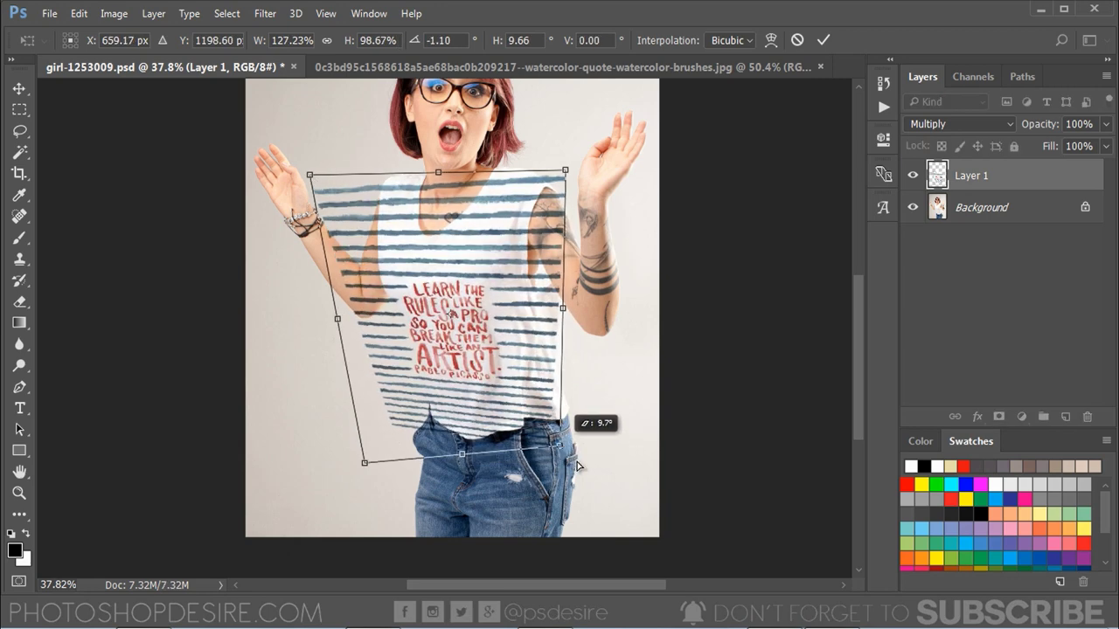
pyautogui.moveTo(455, 378); pyautogui.dragTo(471, 371)
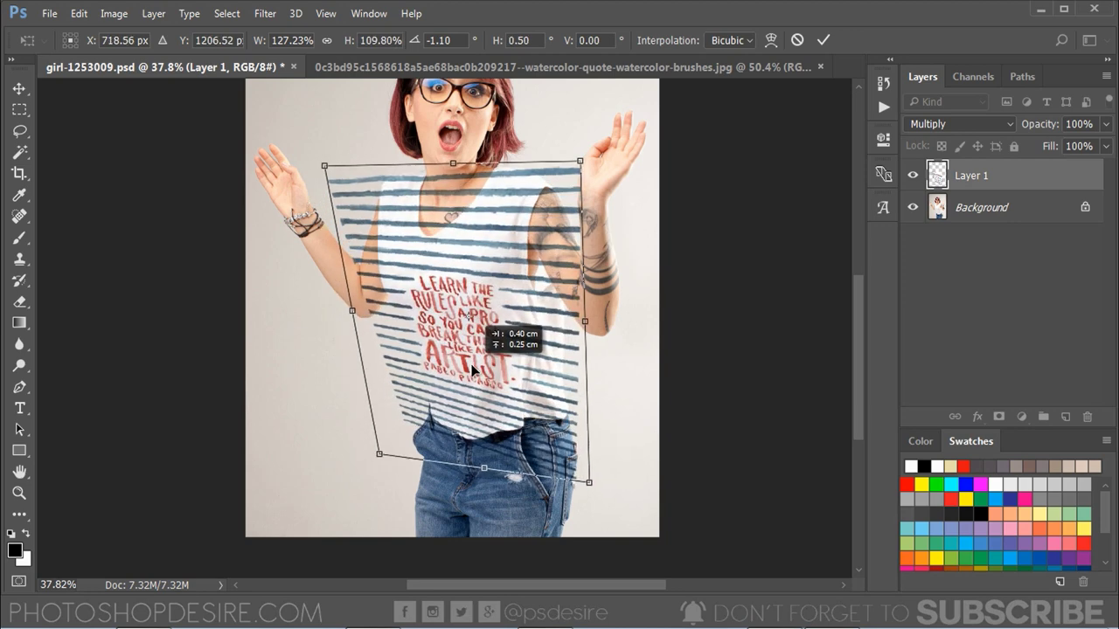
pyautogui.moveTo(324, 169); pyautogui.dragTo(311, 168)
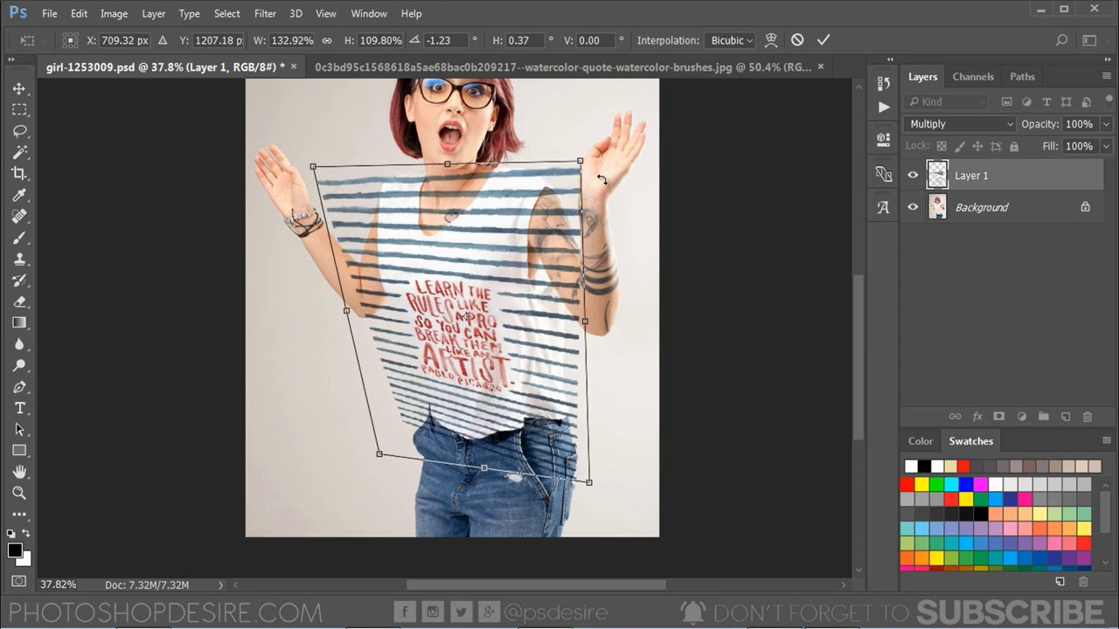
pyautogui.moveTo(583, 165); pyautogui.dragTo(557, 147)
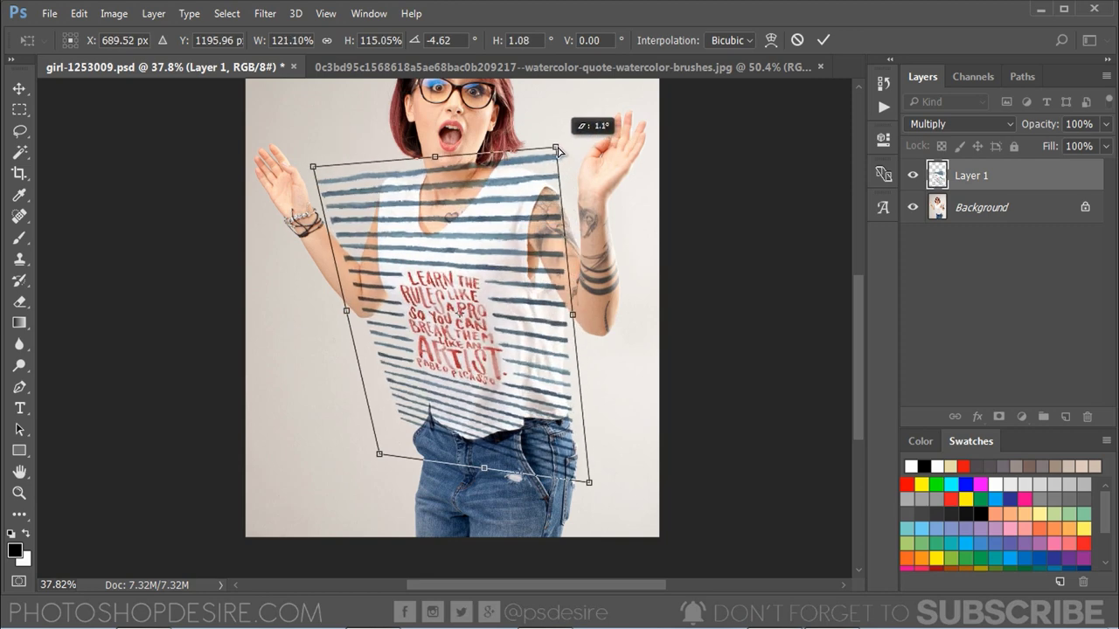
pyautogui.moveTo(485, 378)
pyautogui.mouseDown()
pyautogui.moveTo(504, 374)
pyautogui.moveTo(495, 378)
pyautogui.mouseUp()
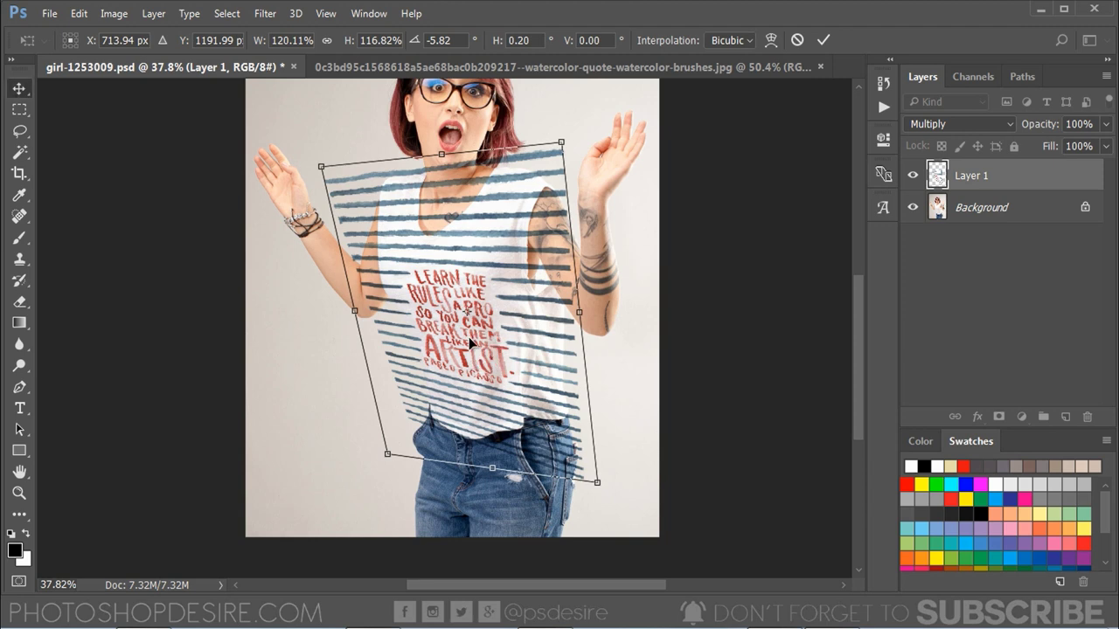
pyautogui.press('Return')
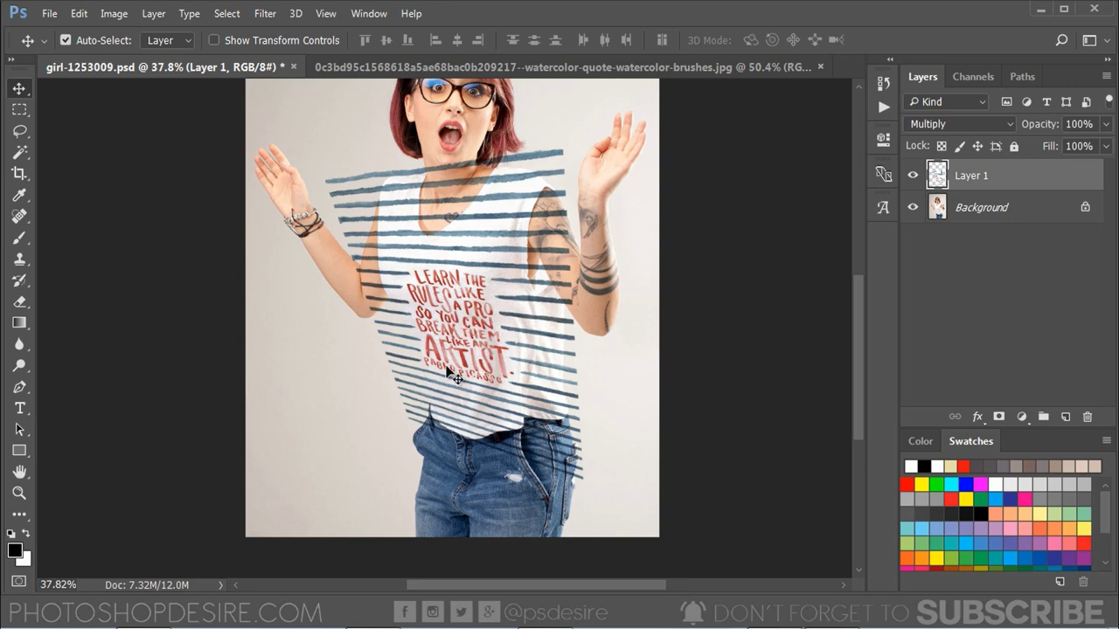
# Step: Toggle Layer 1's visibility twice to compare against the plain shirt
pyautogui.click(912, 176)
pyautogui.click(912, 176)
pyautogui.click(912, 177)
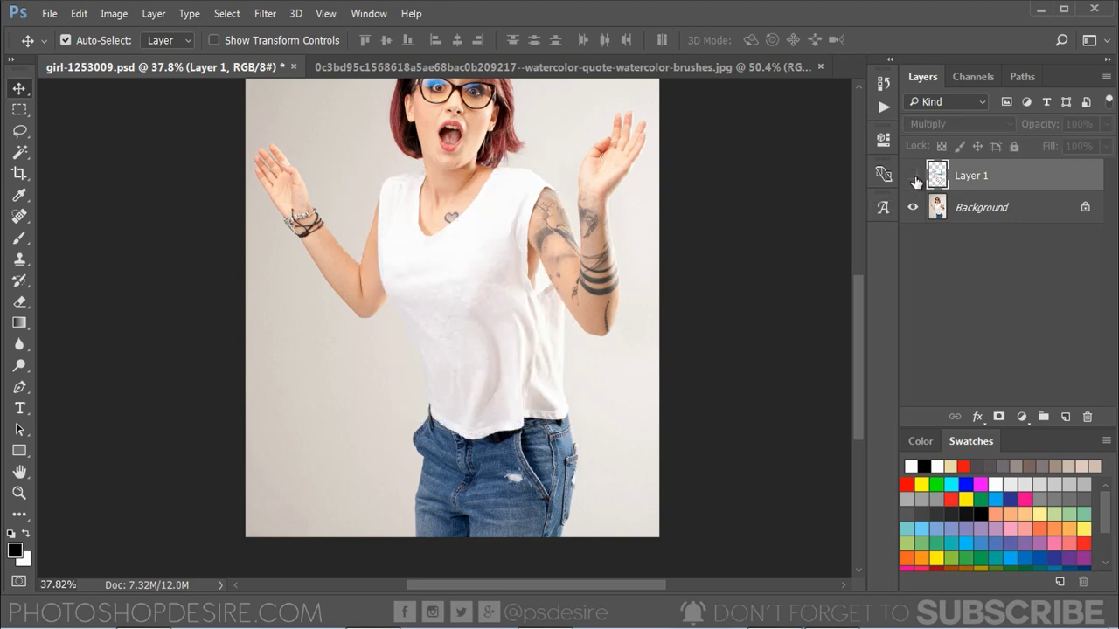
pyautogui.click(913, 177)
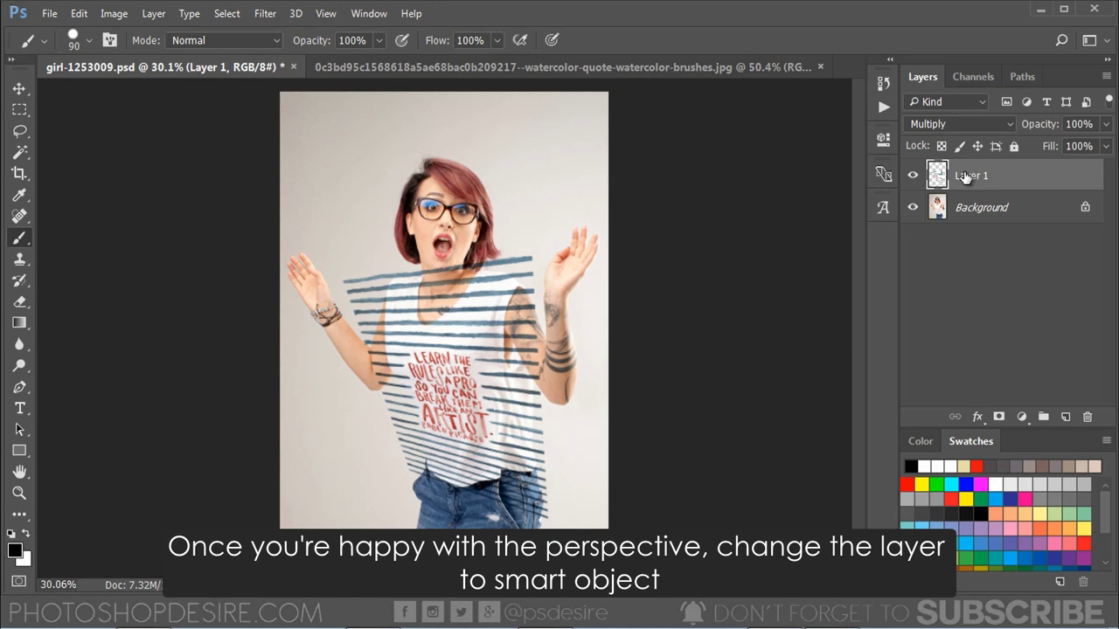
# Step: Convert Layer 1 to a smart object and apply Displace at scales 5/5 with girl-1253009.psd as the map
pyautogui.rightClick(965, 176)
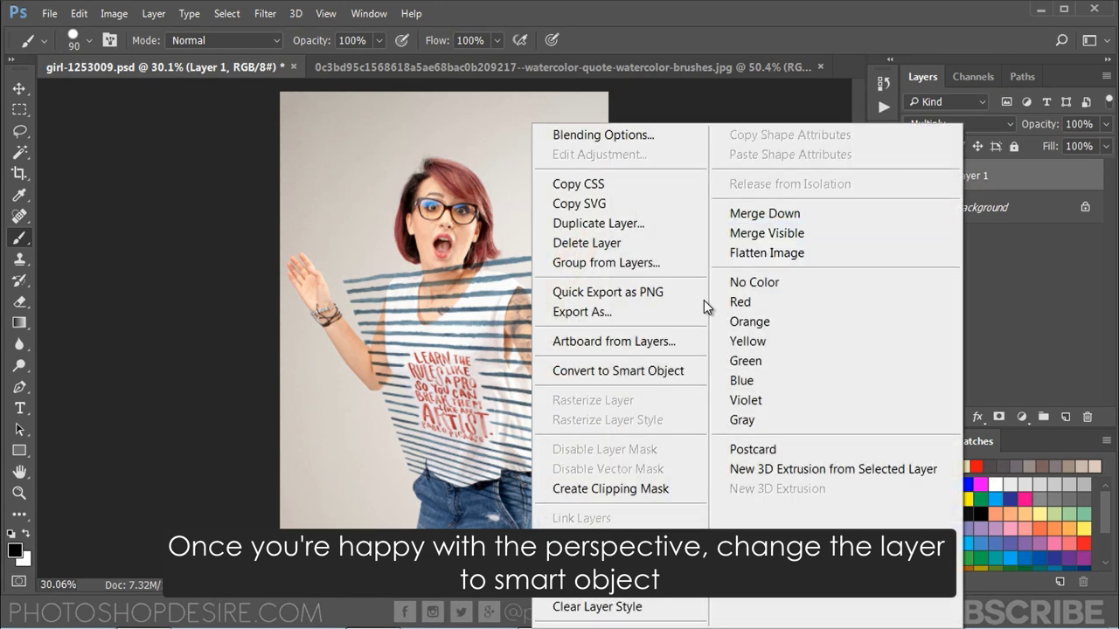
pyautogui.click(698, 369)
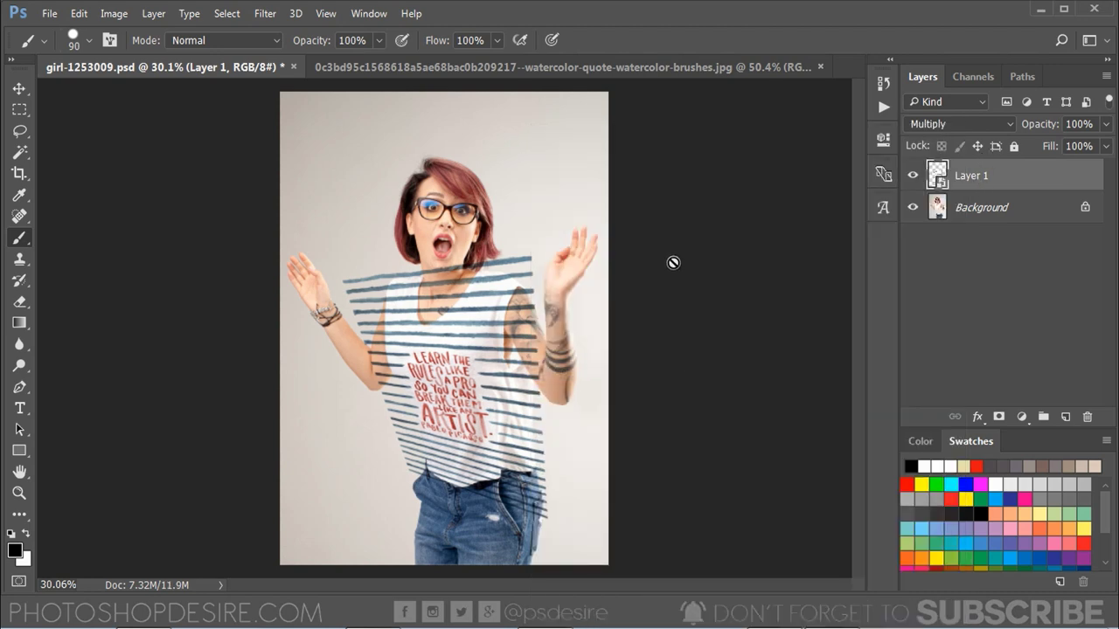
pyautogui.click(266, 14)
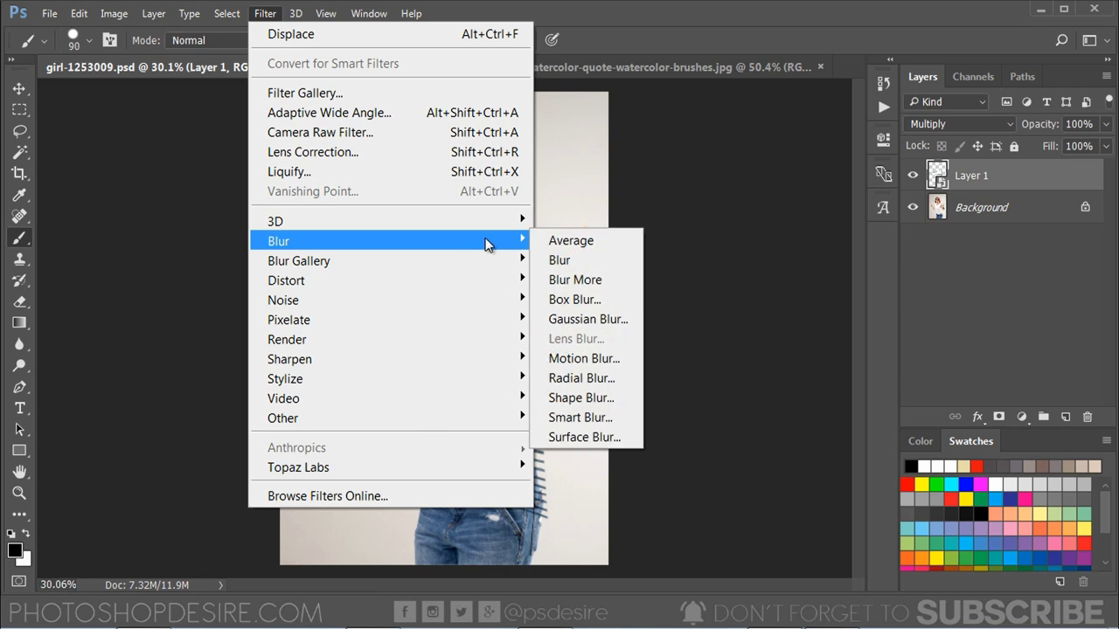
pyautogui.moveTo(349, 281)
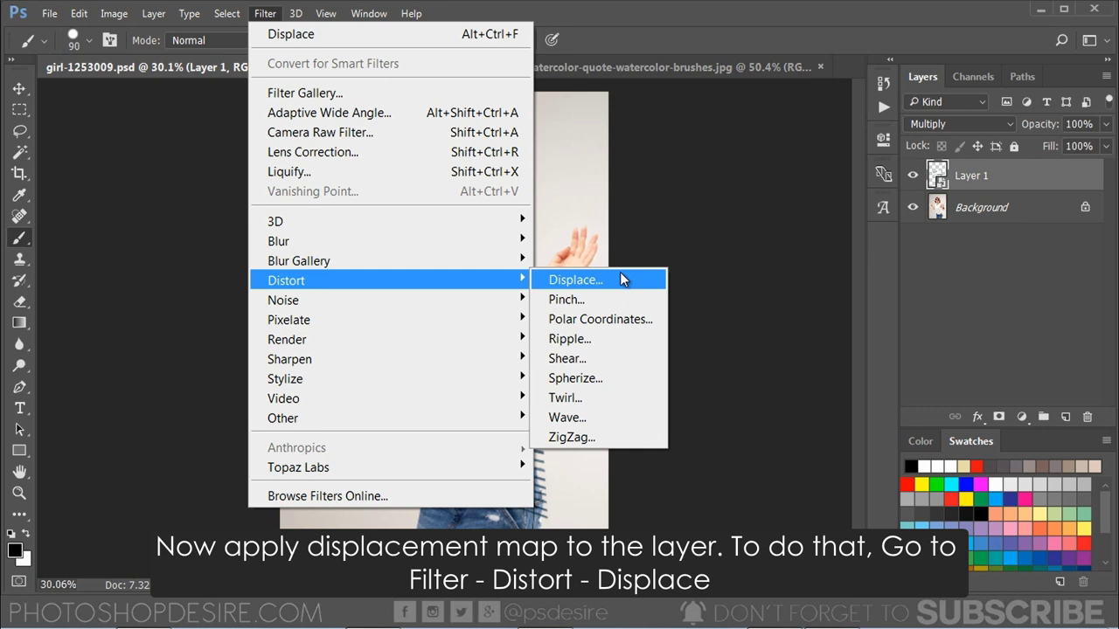
pyautogui.click(576, 280)
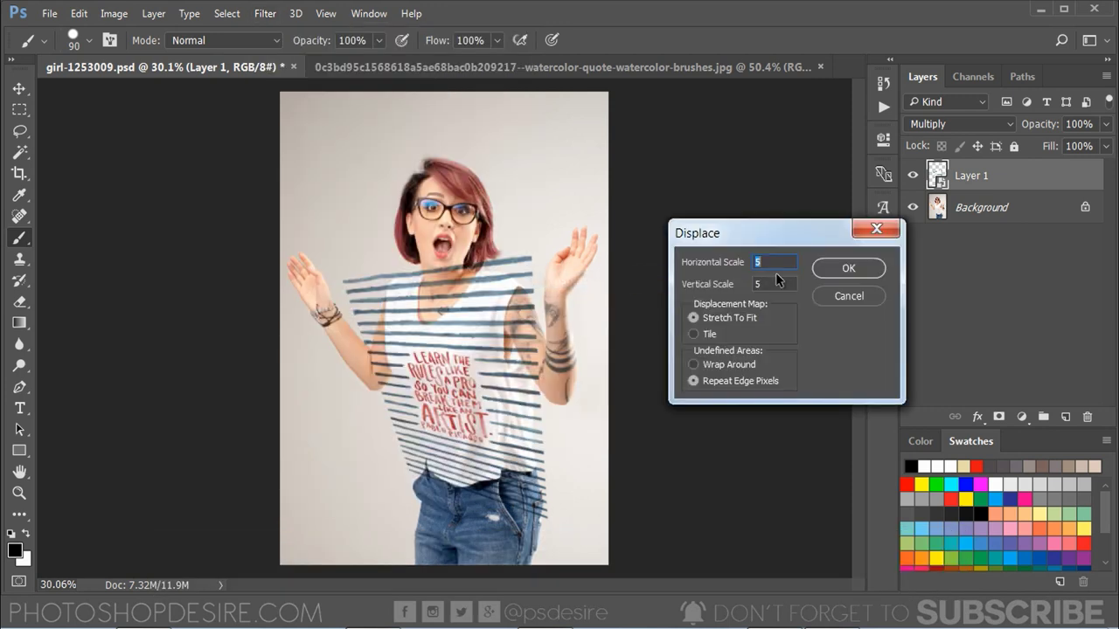
pyautogui.write('5')
pyautogui.press('Tab')
pyautogui.click(845, 266)
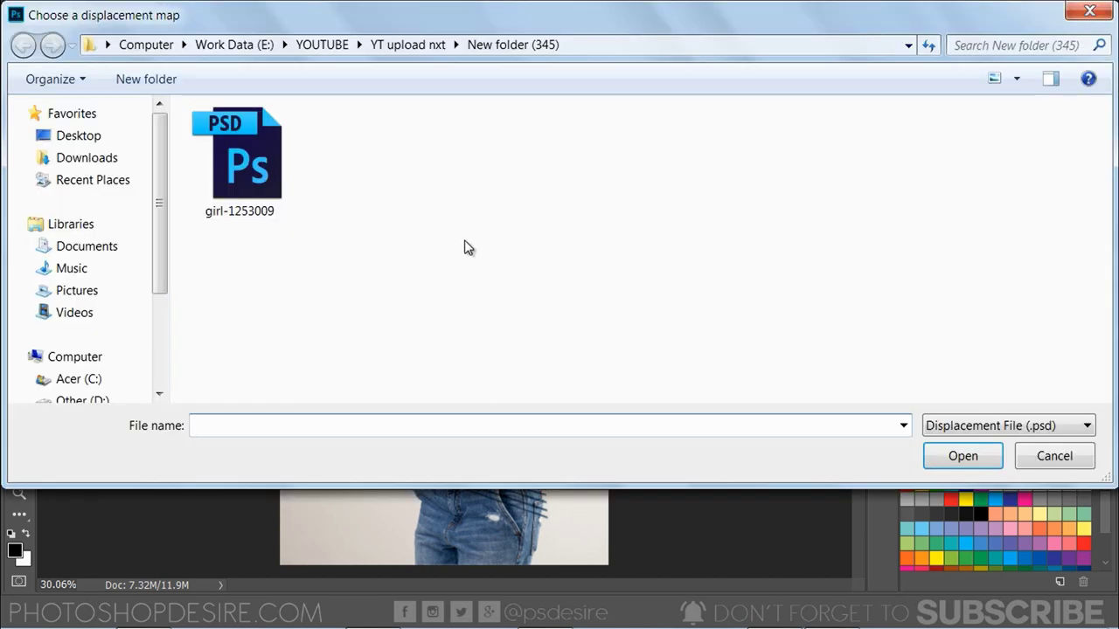
pyautogui.click(237, 201)
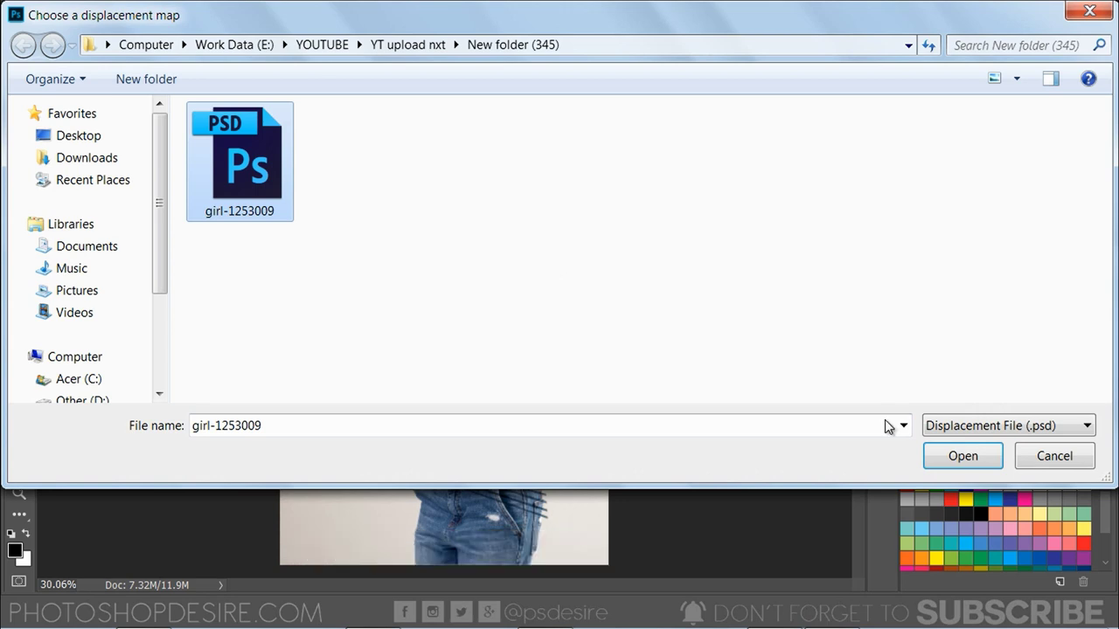
pyautogui.click(940, 458)
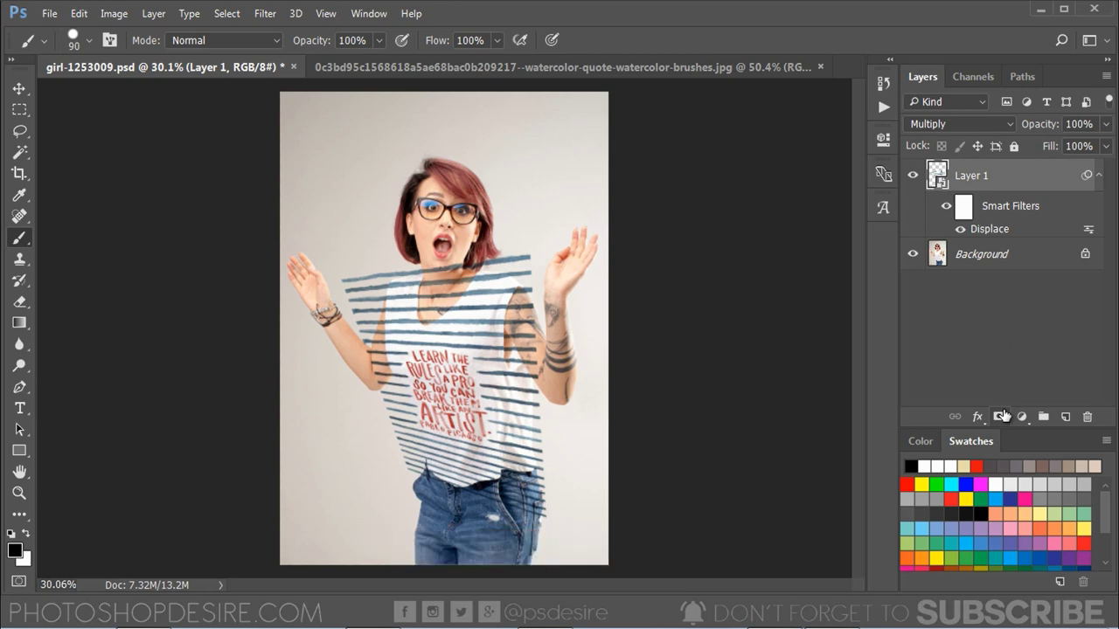
# Step: Add a layer mask to Layer 1 and paint out stripes spilling past the shirt's right side
pyautogui.click(999, 416)
pyautogui.scroll(1, 295, 382)
pyautogui.scroll(1, 341, 368)
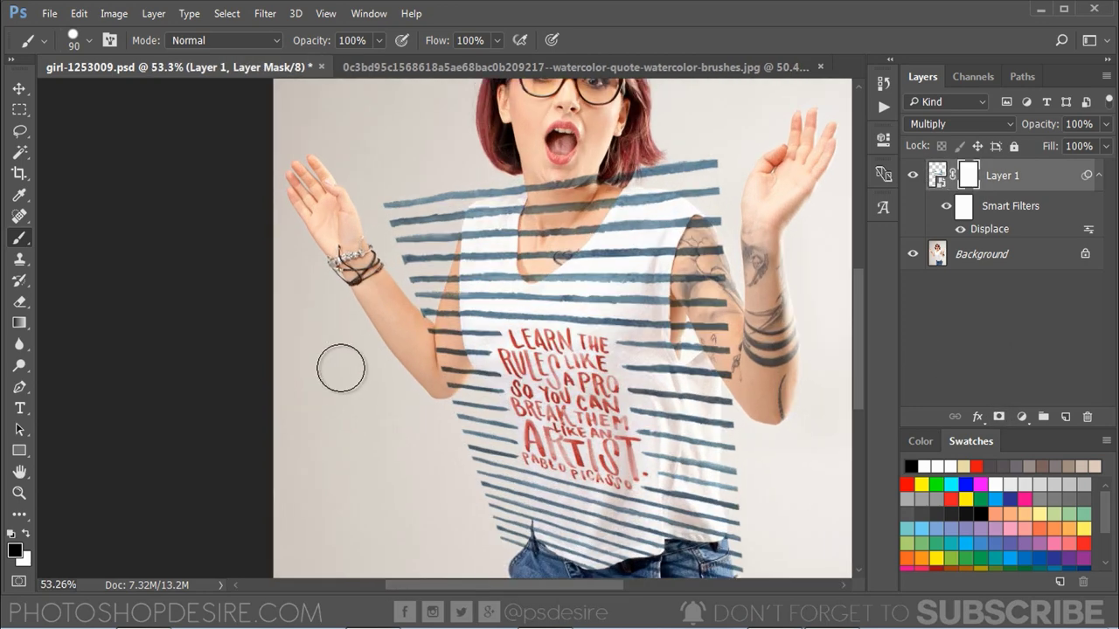
pyautogui.scroll(1, 341, 367)
pyautogui.moveTo(860, 364); pyautogui.dragTo(870, 400)
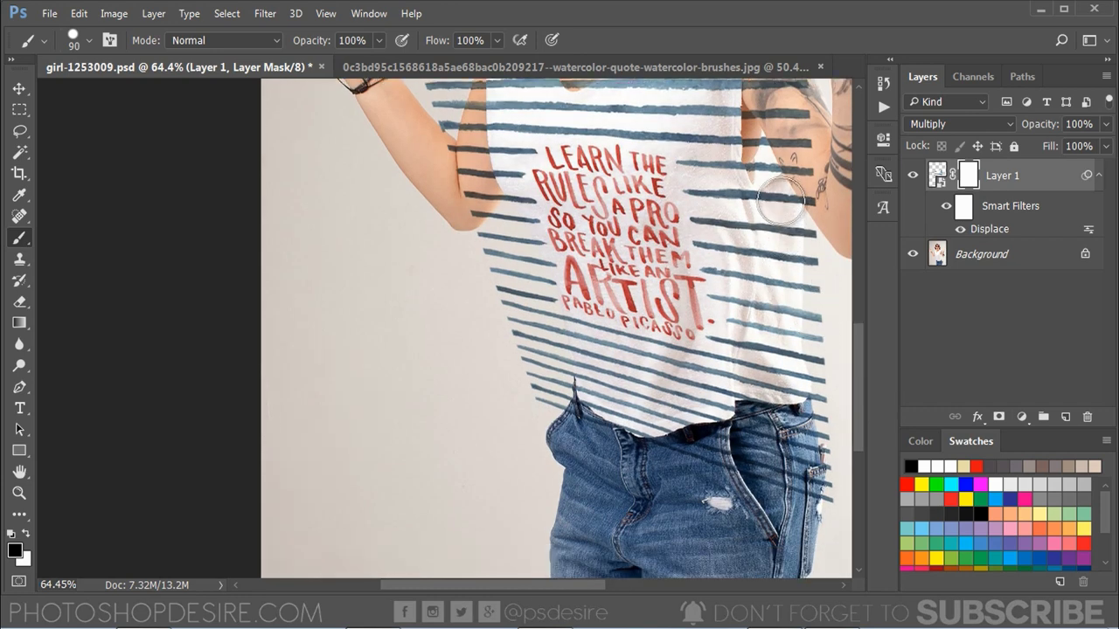
pyautogui.moveTo(780, 201)
pyautogui.mouseDown()
pyautogui.moveTo(791, 199)
pyautogui.moveTo(785, 226)
pyautogui.mouseUp()
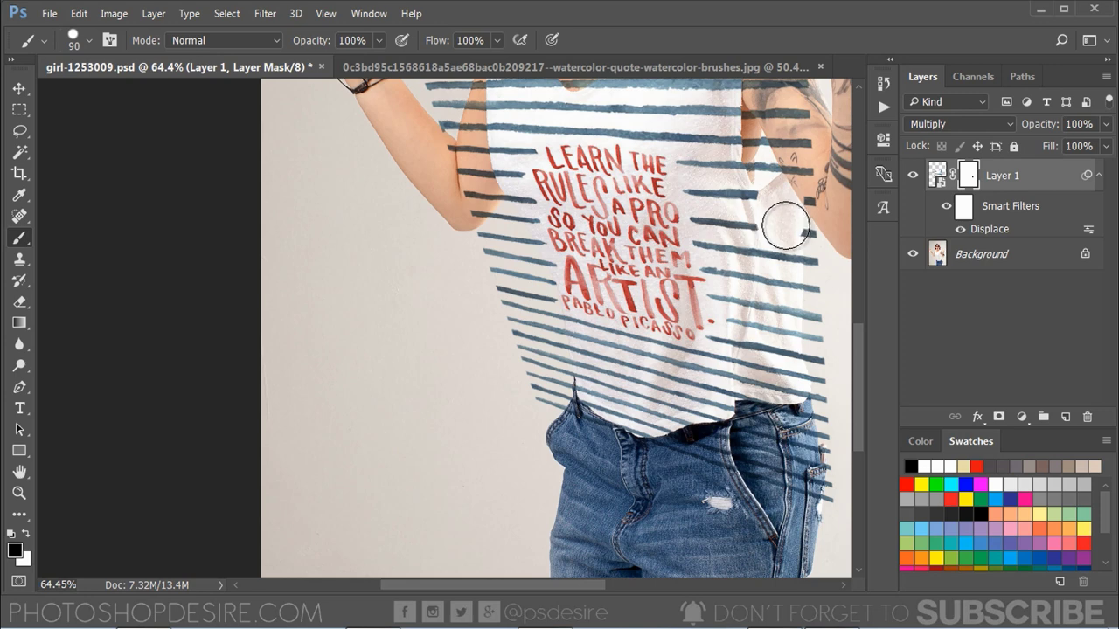
# Step: With the regular Brush, mask stripes beyond the right side, over the jeans pocket and across the upper chest
pyautogui.rightClick(20, 239)
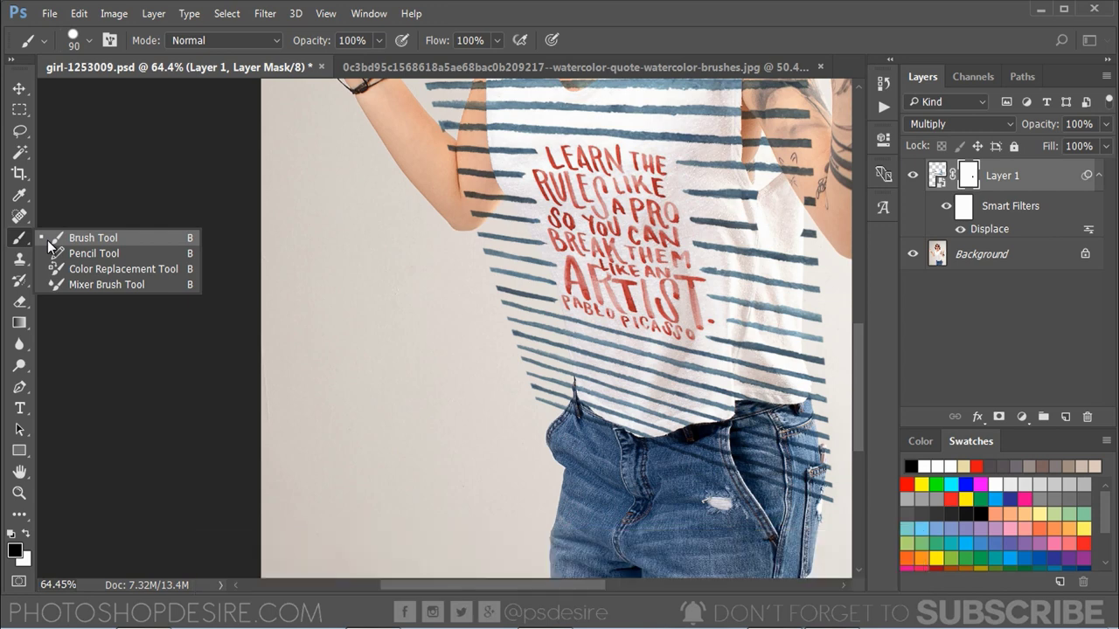
pyautogui.click(49, 242)
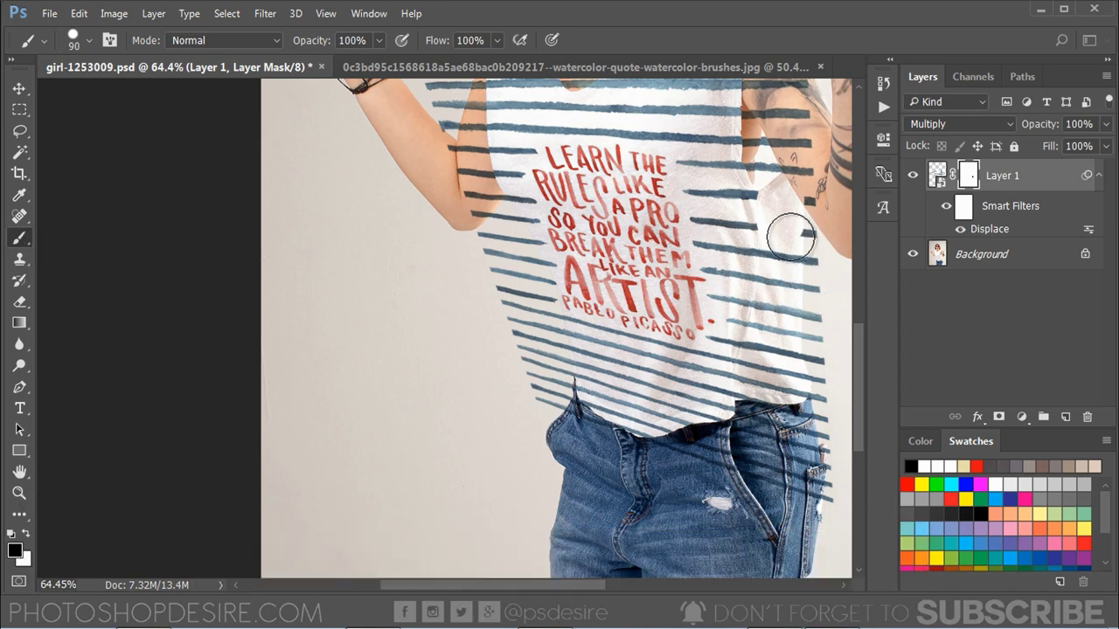
pyautogui.moveTo(804, 237)
pyautogui.mouseDown()
pyautogui.moveTo(757, 342)
pyautogui.moveTo(743, 454)
pyautogui.moveTo(769, 472)
pyautogui.moveTo(804, 318)
pyautogui.moveTo(818, 385)
pyautogui.mouseUp()
pyautogui.moveTo(566, 441)
pyautogui.mouseDown()
pyautogui.moveTo(586, 442)
pyautogui.moveTo(560, 419)
pyautogui.moveTo(456, 212)
pyautogui.moveTo(494, 218)
pyautogui.moveTo(527, 352)
pyautogui.moveTo(550, 384)
pyautogui.moveTo(528, 286)
pyautogui.moveTo(451, 151)
pyautogui.mouseUp()
pyautogui.scroll(-3, 386, 296)
pyautogui.scroll(3, 385, 297)
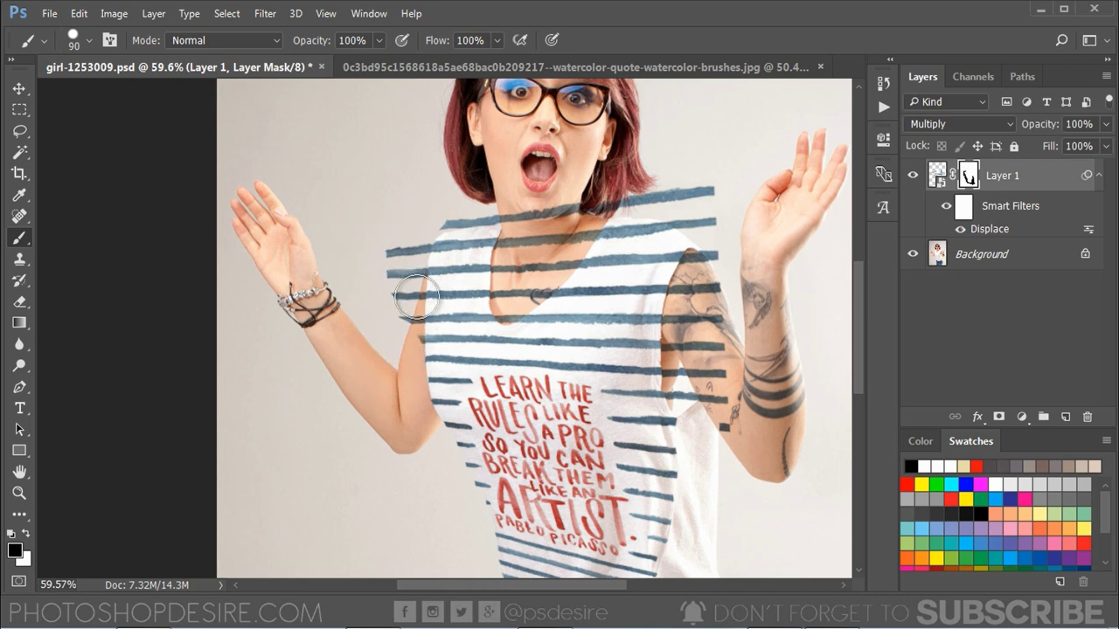
pyautogui.moveTo(398, 301)
pyautogui.mouseDown()
pyautogui.moveTo(408, 292)
pyautogui.moveTo(705, 304)
pyautogui.moveTo(464, 237)
pyautogui.moveTo(644, 268)
pyautogui.moveTo(725, 332)
pyautogui.moveTo(690, 380)
pyautogui.moveTo(724, 405)
pyautogui.moveTo(694, 420)
pyautogui.mouseUp()
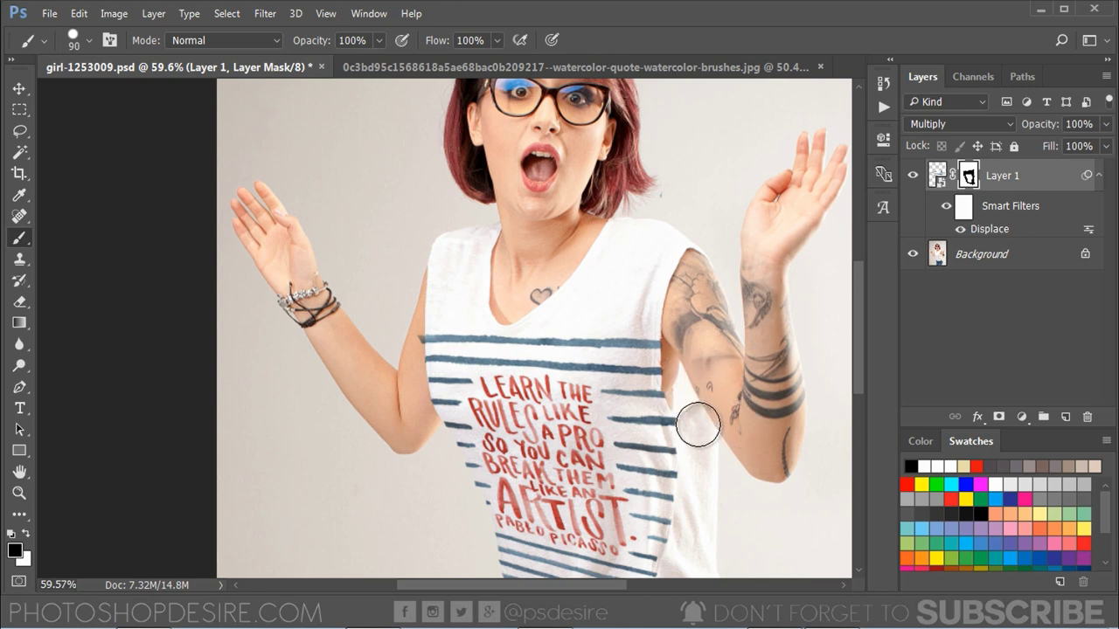
pyautogui.scroll(5, 726, 533)
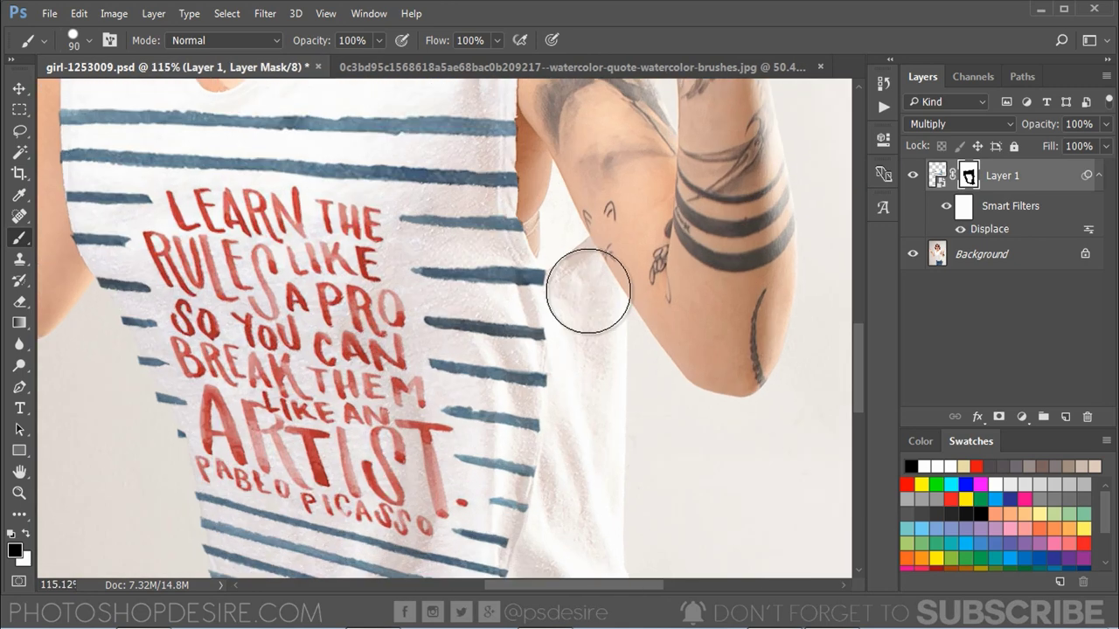
pyautogui.scroll(-5, 674, 371)
pyautogui.scroll(-2, 664, 288)
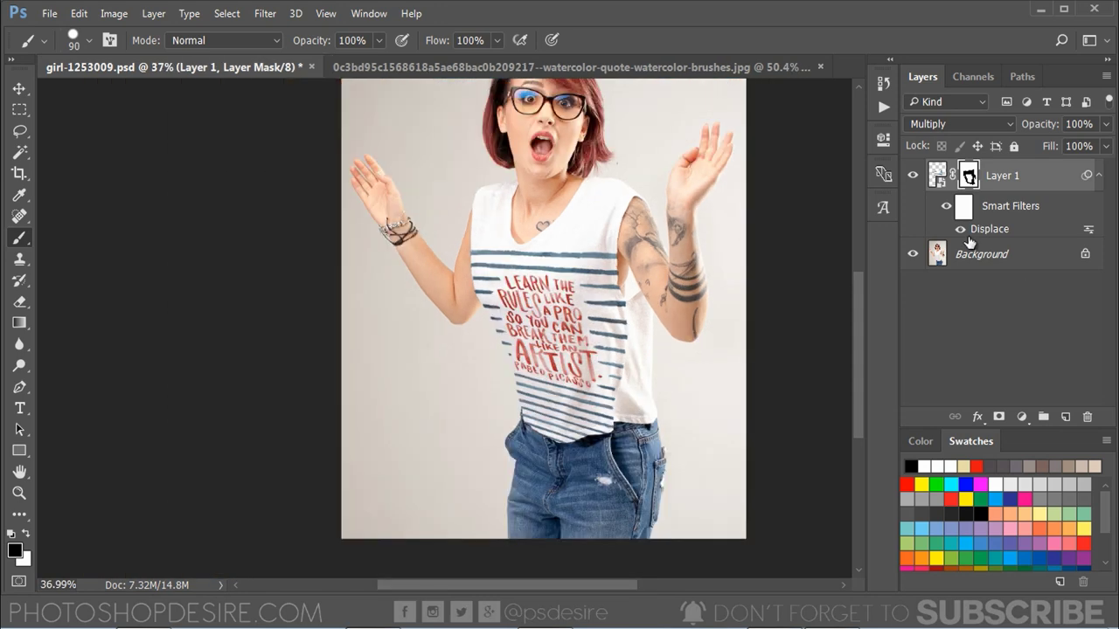
# Step: Toggle the quote layer to check, then paint out the last stripe protruding past the shirt edge
pyautogui.click(912, 175)
pyautogui.click(912, 175)
pyautogui.scroll(-1, 556, 387)
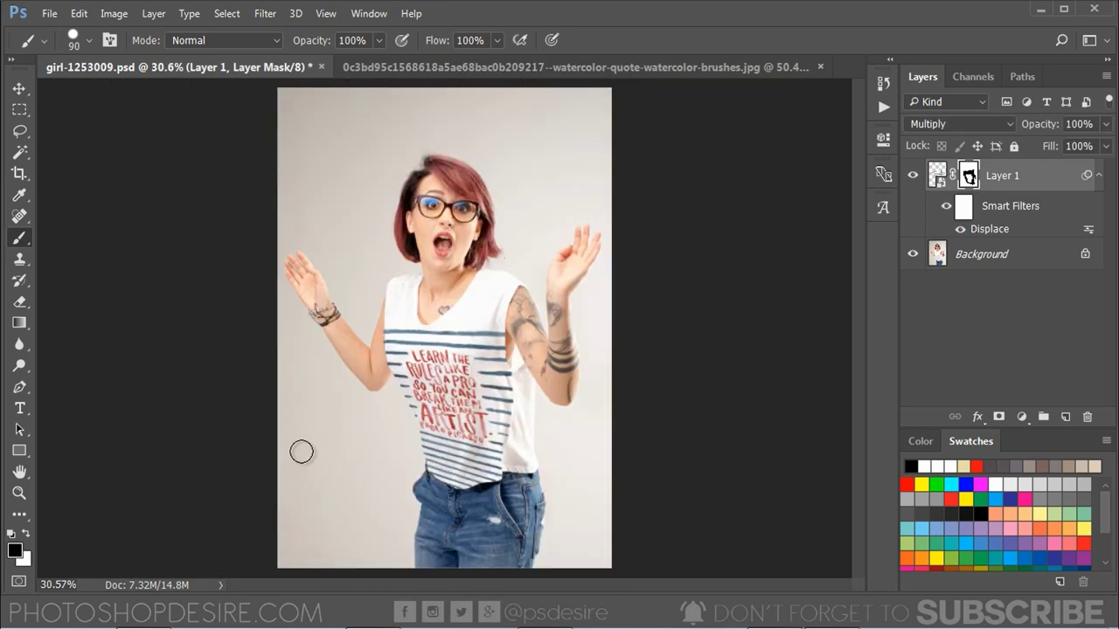
pyautogui.scroll(4, 300, 452)
pyautogui.scroll(1, 361, 412)
pyautogui.moveTo(506, 400); pyautogui.dragTo(531, 449)
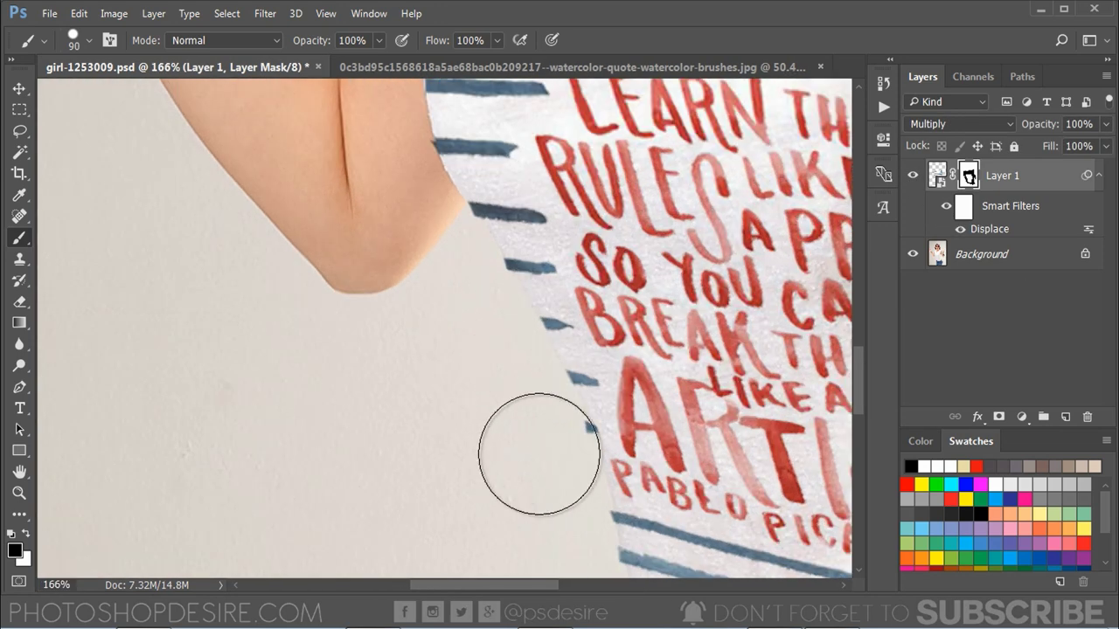
pyautogui.scroll(2, 533, 425)
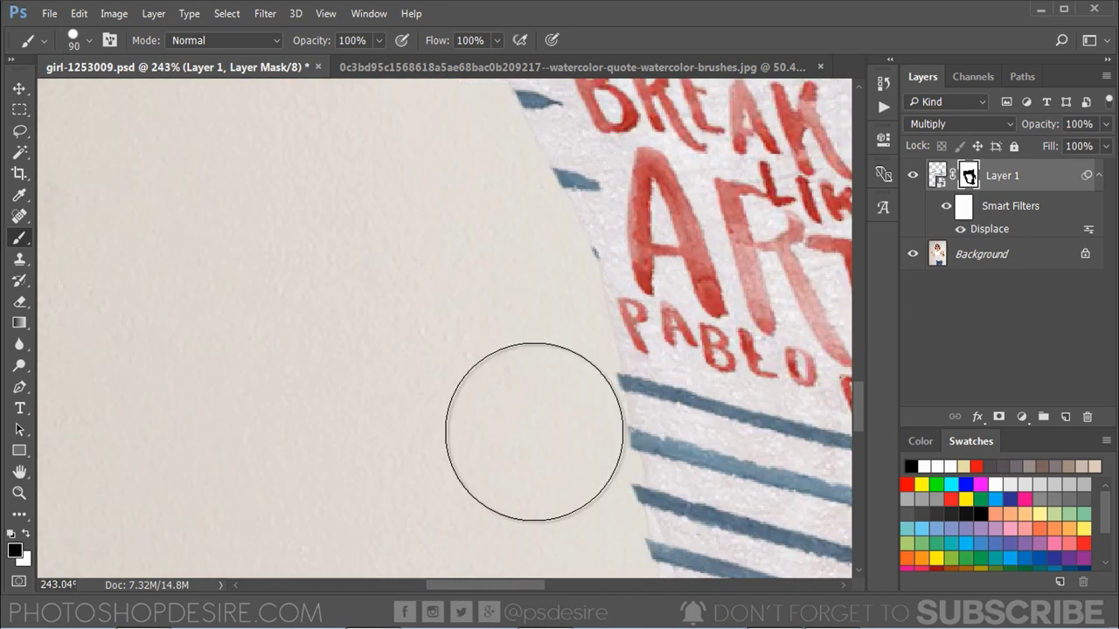
pyautogui.scroll(-1, 525, 503)
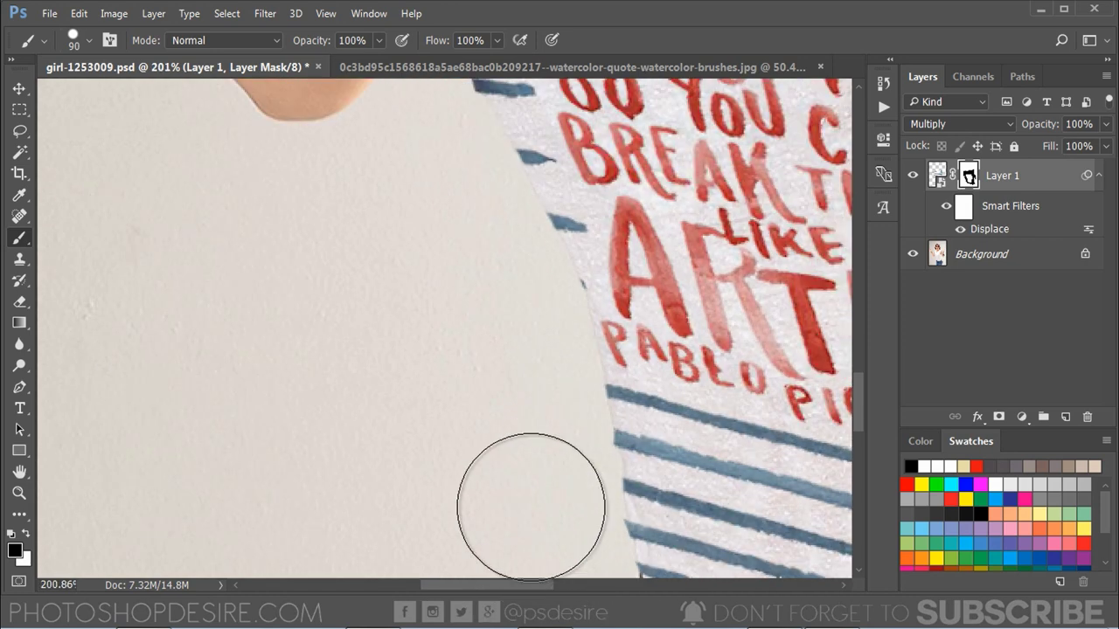
pyautogui.scroll(-4, 441, 400)
pyautogui.scroll(-1, 444, 398)
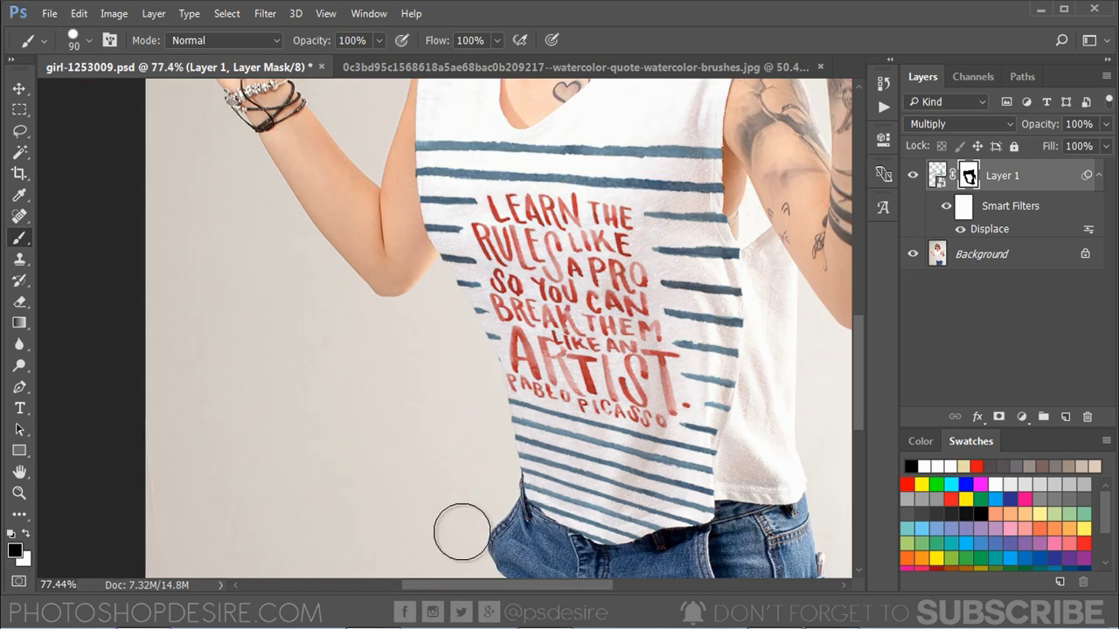
pyautogui.scroll(-2, 741, 327)
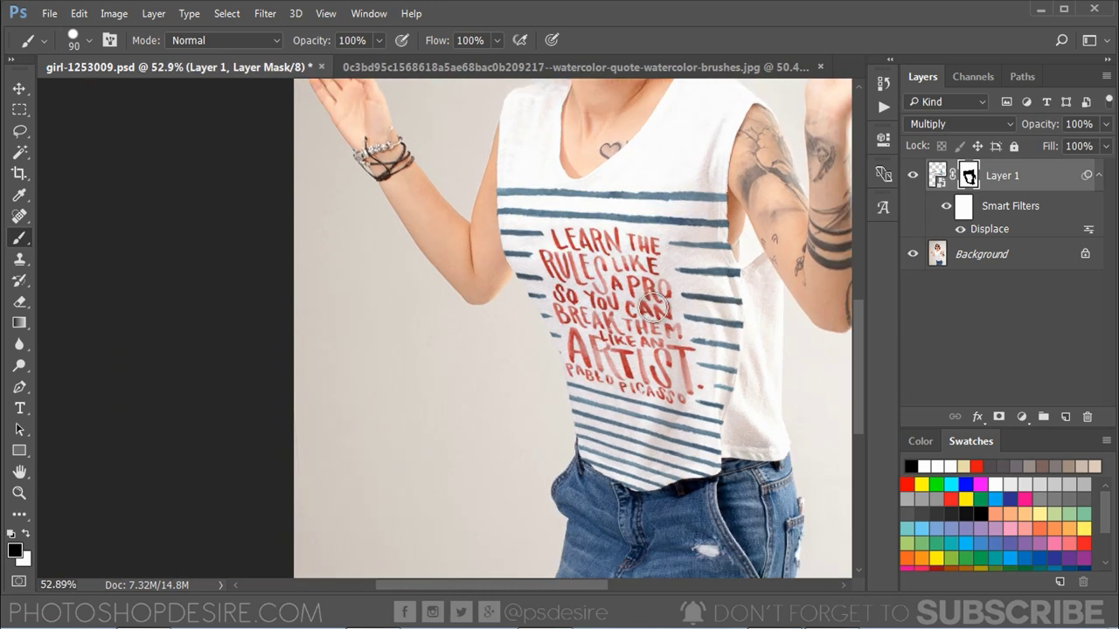
pyautogui.scroll(-3, 630, 311)
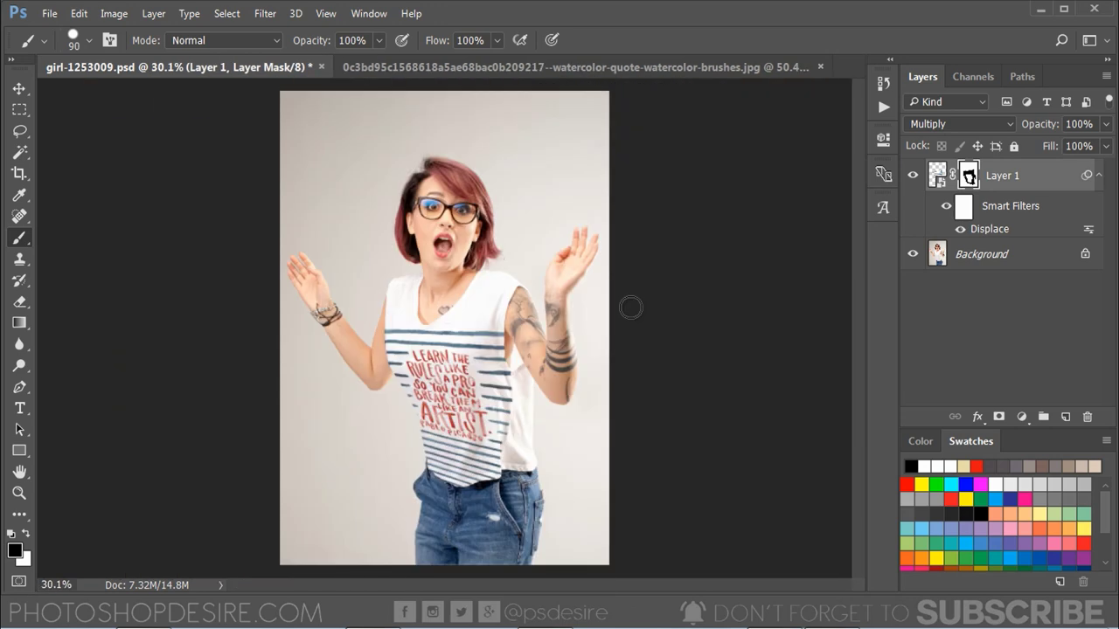
# Step: Toggle the quote layer's visibility twice to compare the masked result
pyautogui.click(912, 176)
pyautogui.click(912, 175)
pyautogui.click(912, 176)
pyautogui.click(912, 176)
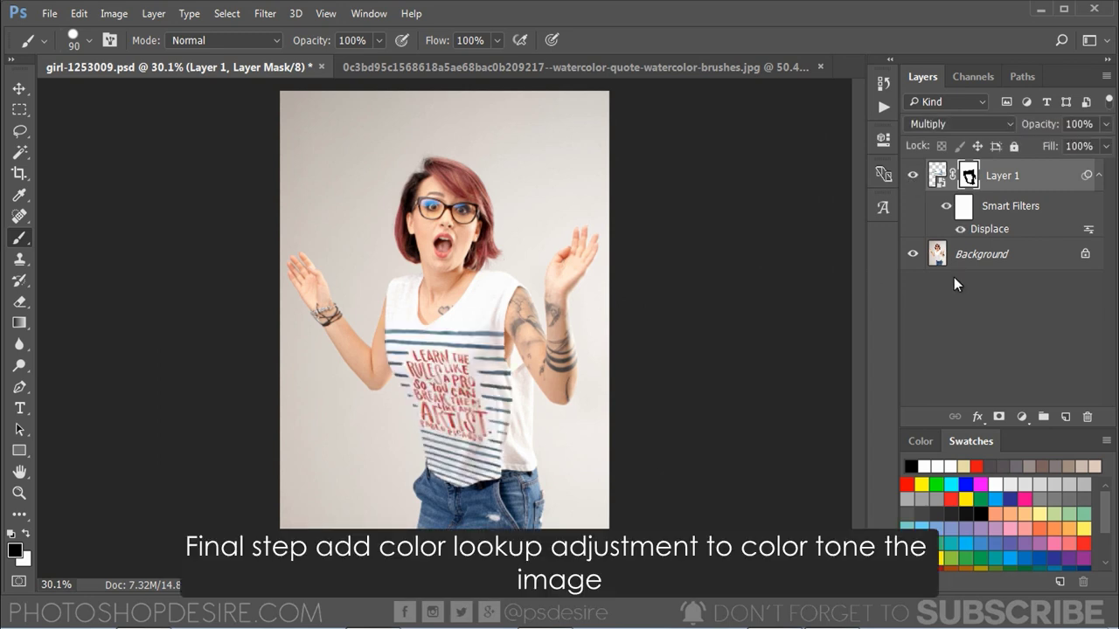
pyautogui.scroll(1, 674, 298)
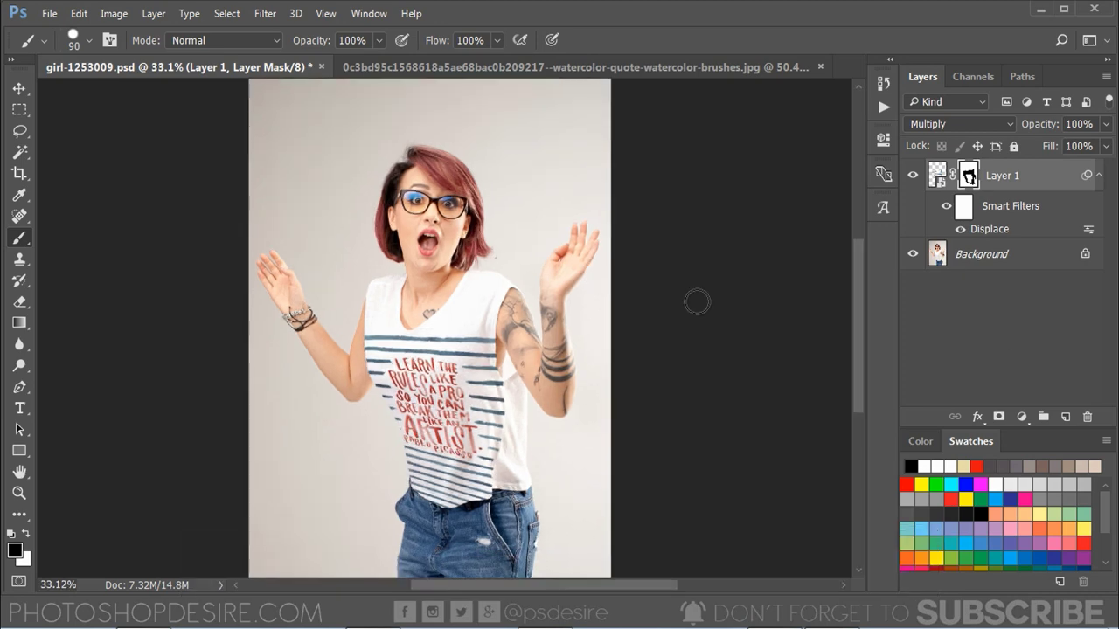
# Step: Add a Color Lookup adjustment layer using HorrorBlue.3DL and set its blend mode to Color
pyautogui.click(1023, 417)
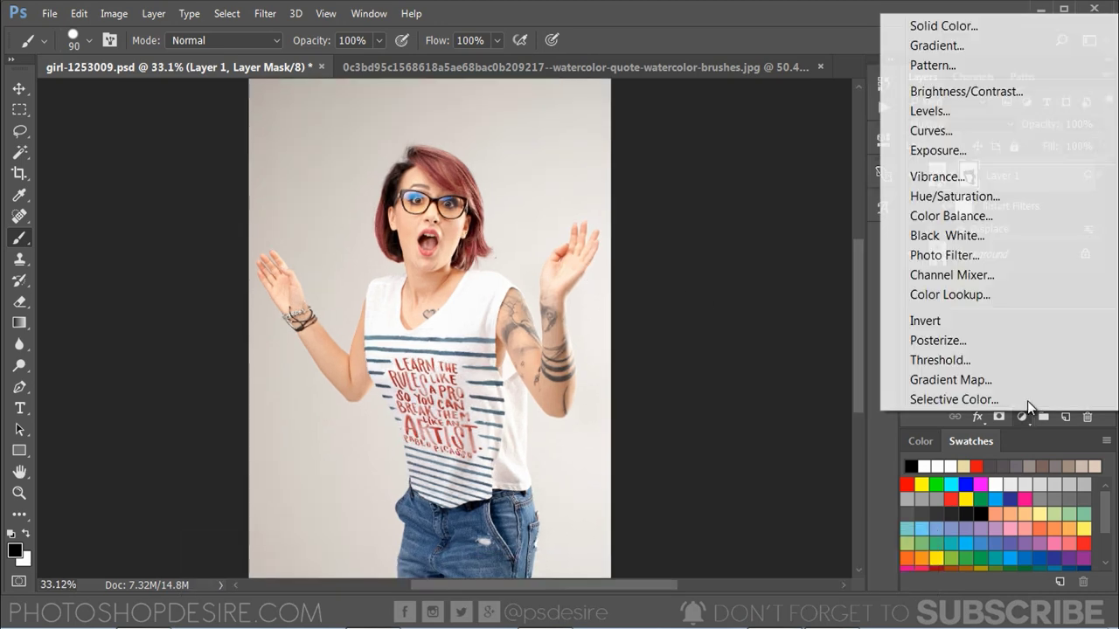
pyautogui.click(1027, 295)
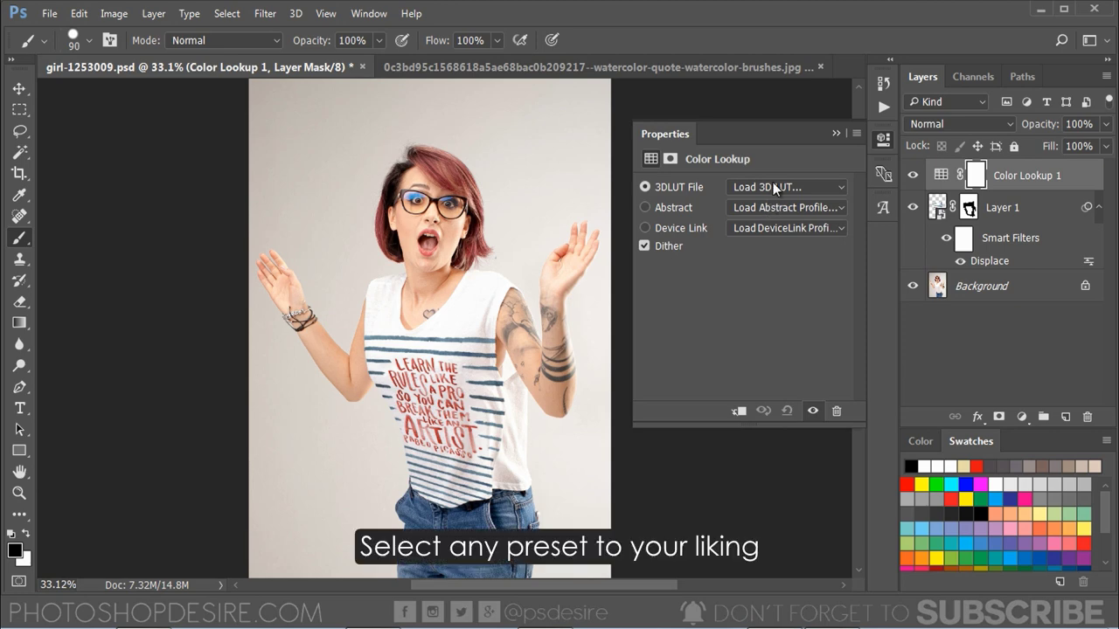
pyautogui.click(773, 186)
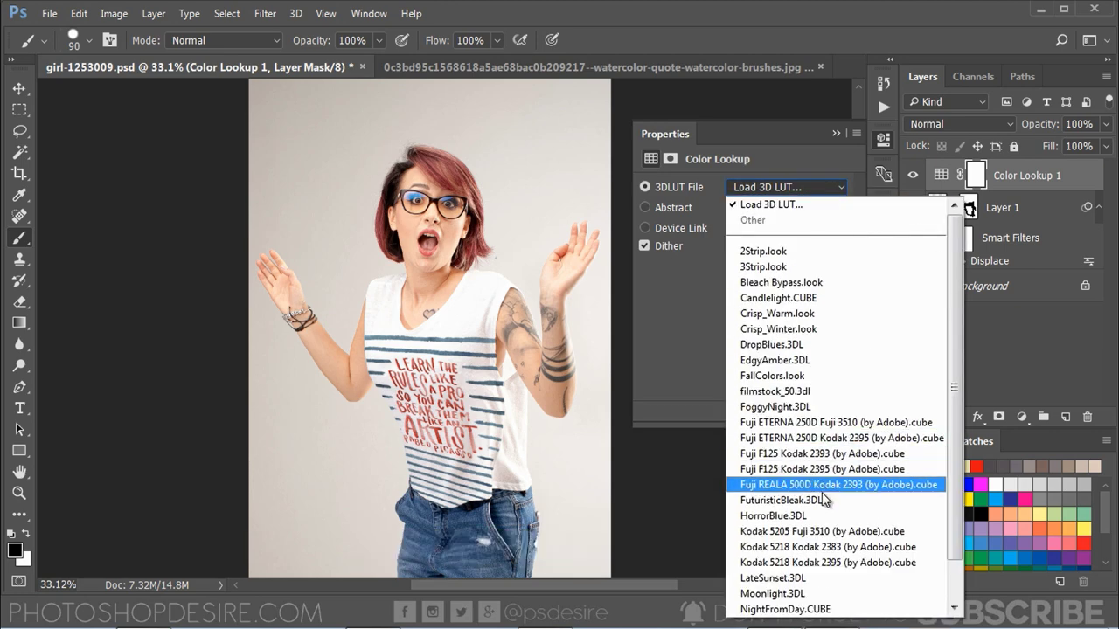
pyautogui.click(829, 518)
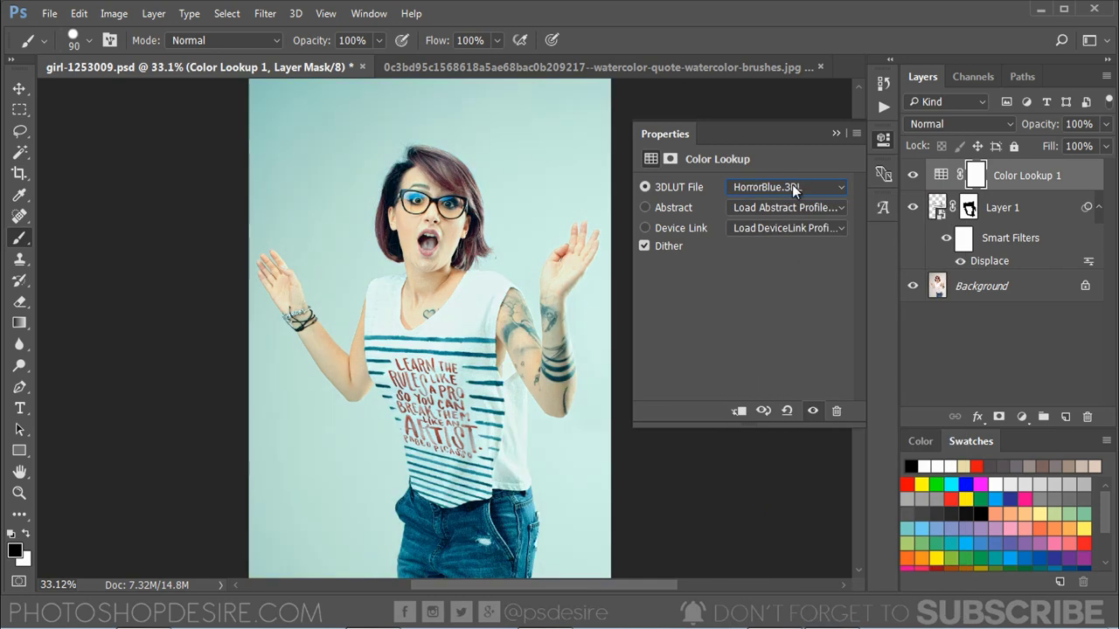
pyautogui.click(834, 134)
pyautogui.click(918, 124)
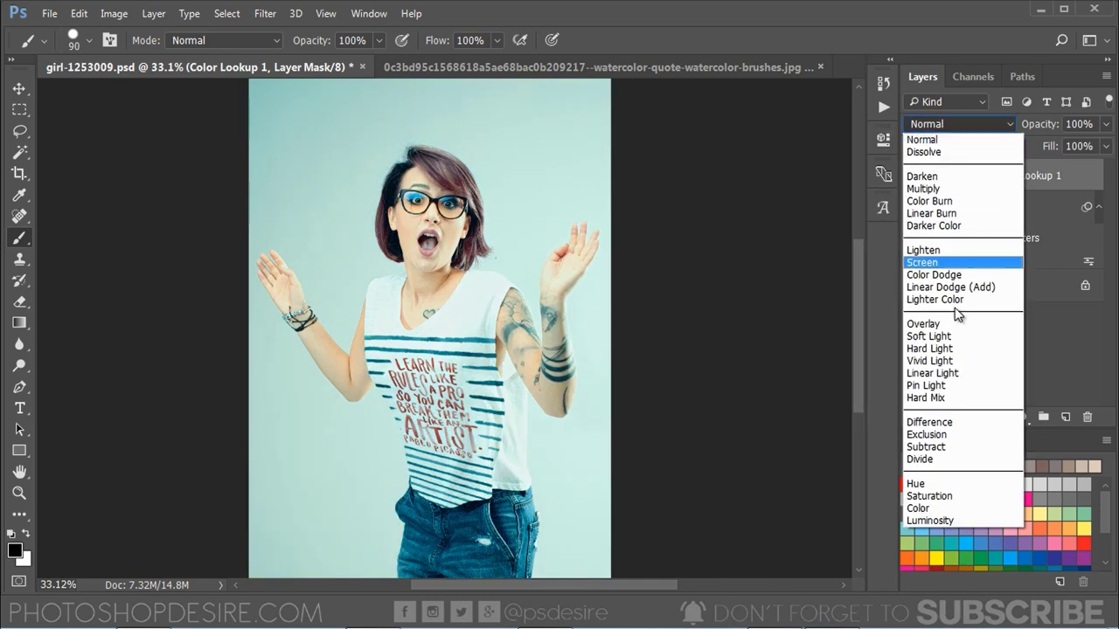
pyautogui.click(975, 509)
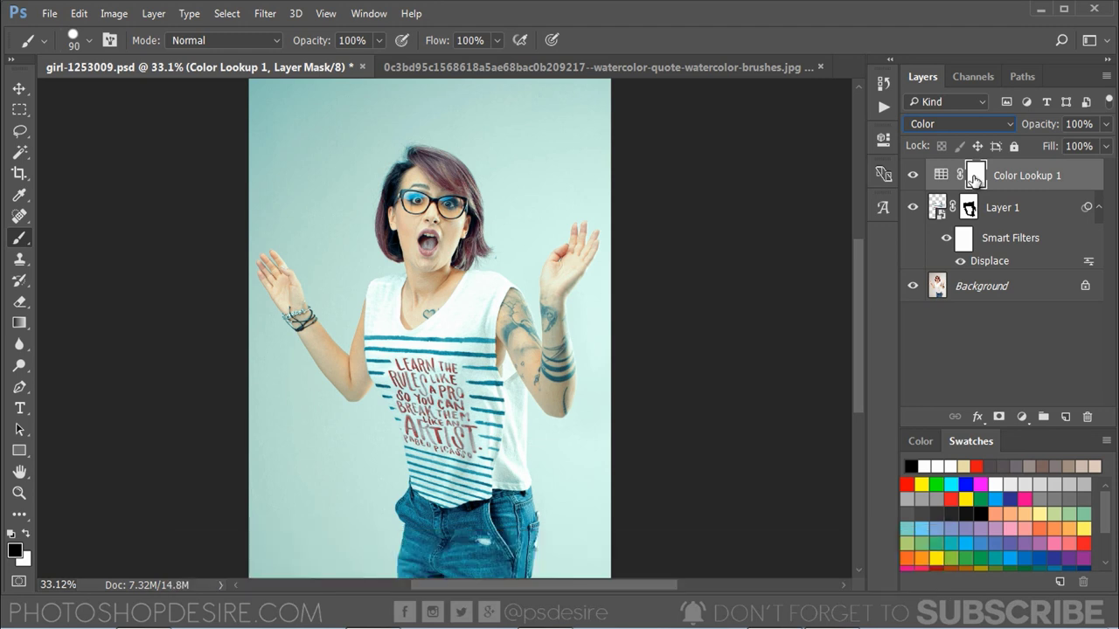
# Step: Apply Image into the Color Lookup mask with Layer Merged, RGB, Multiply, 100%, Invert unchecked
pyautogui.click(113, 14)
pyautogui.click(243, 310)
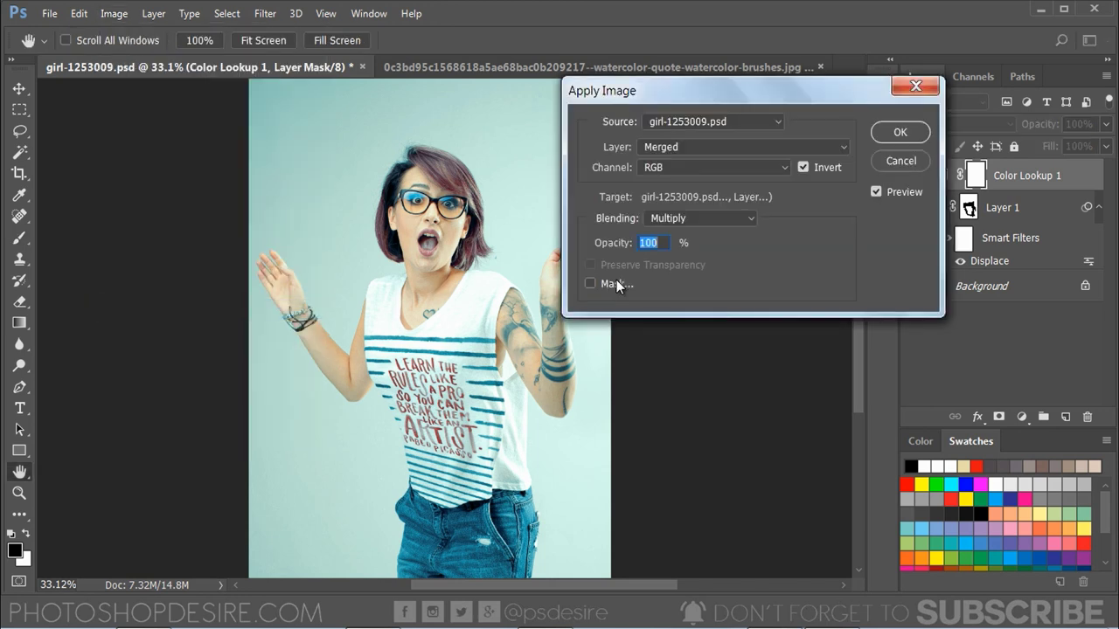
pyautogui.click(800, 169)
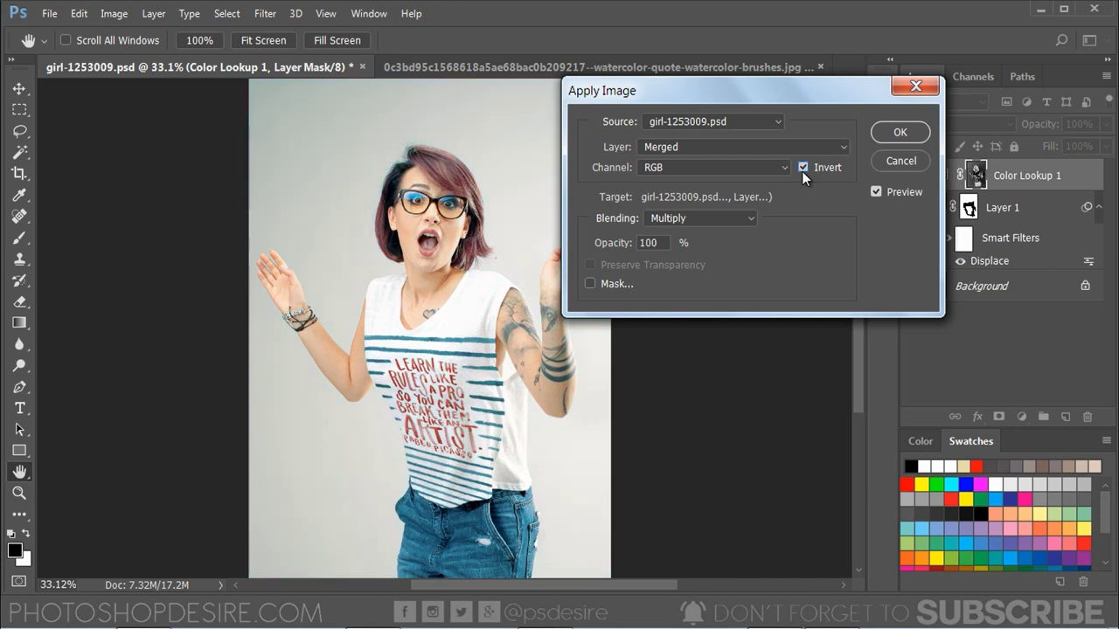
pyautogui.click(900, 132)
pyautogui.press('b')
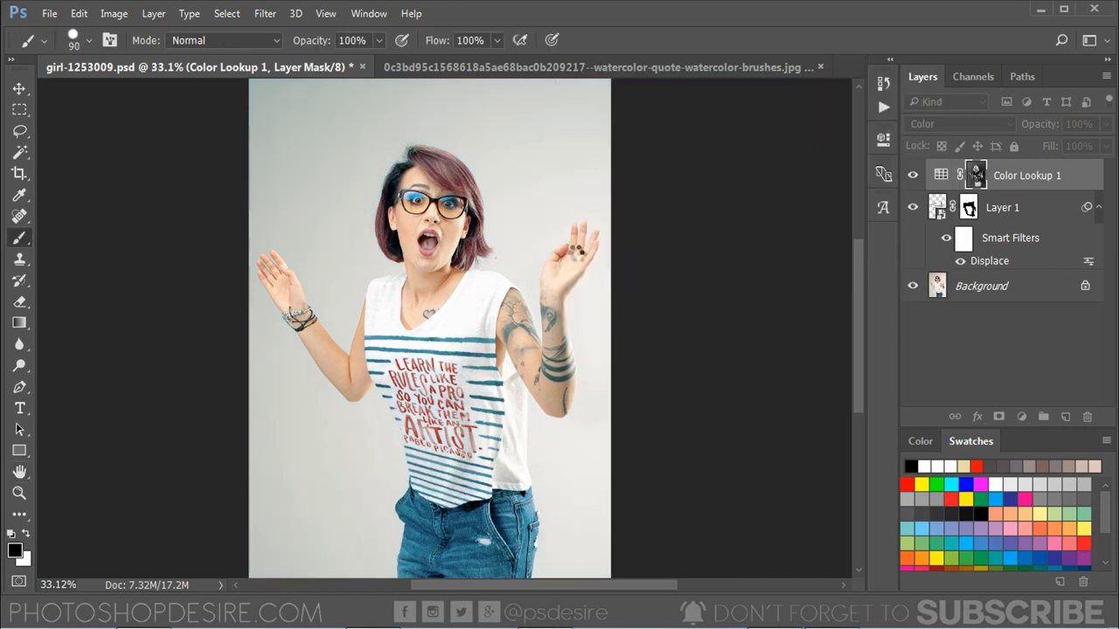
pyautogui.scroll(-1, 579, 250)
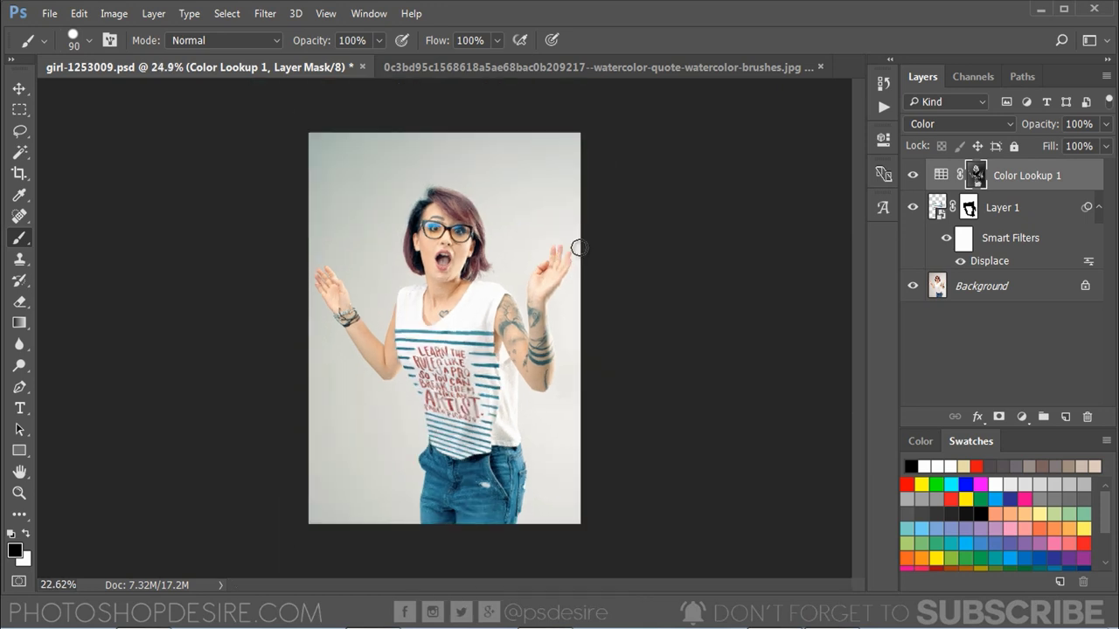
# Step: Toggle the Background layer solo repeatedly to compare with the original photo, ending with all layers visible
pyautogui.keyDown('alt'); pyautogui.click(914, 285); pyautogui.keyUp('alt')
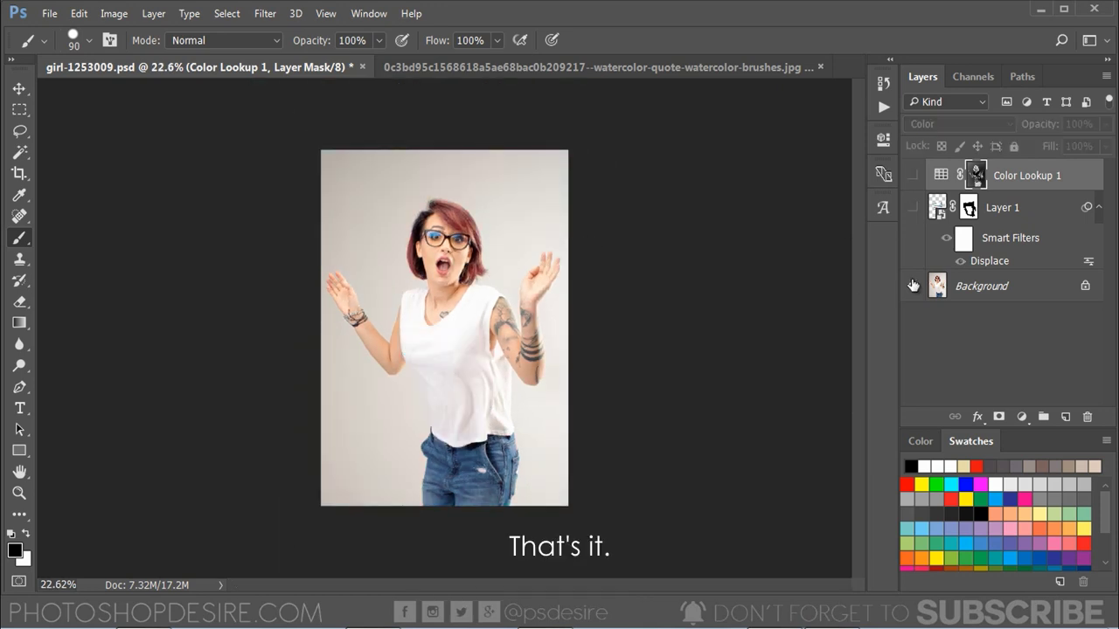
pyautogui.keyDown('alt'); pyautogui.click(914, 286); pyautogui.keyUp('alt')
pyautogui.keyDown('alt'); pyautogui.click(914, 286); pyautogui.keyUp('alt')
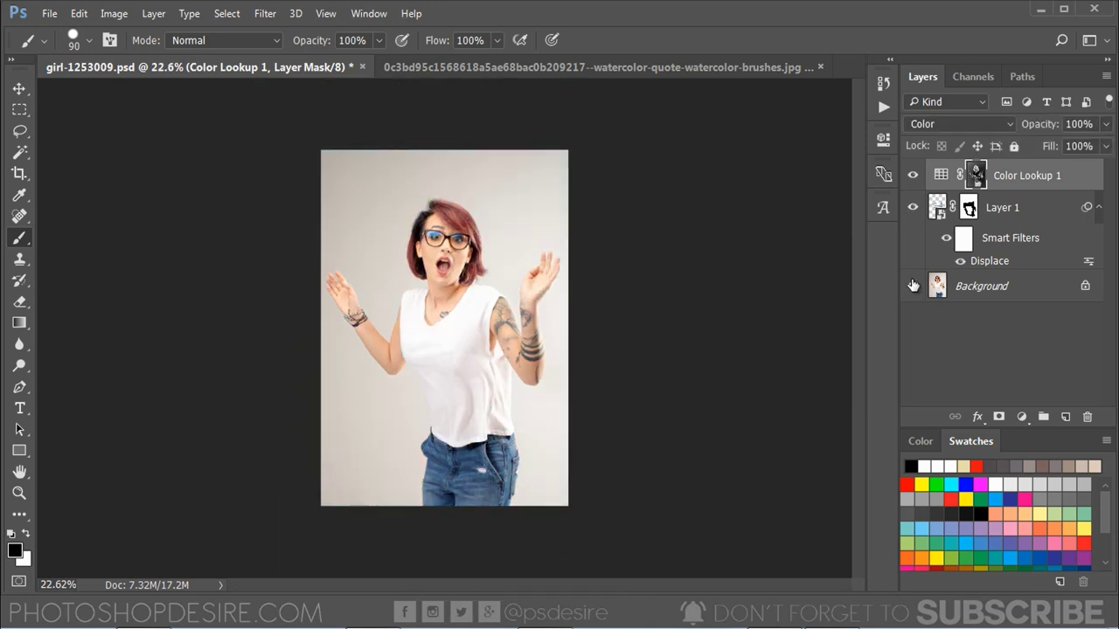
pyautogui.keyDown('alt'); pyautogui.click(914, 286); pyautogui.keyUp('alt')
pyautogui.scroll(1, 423, 450)
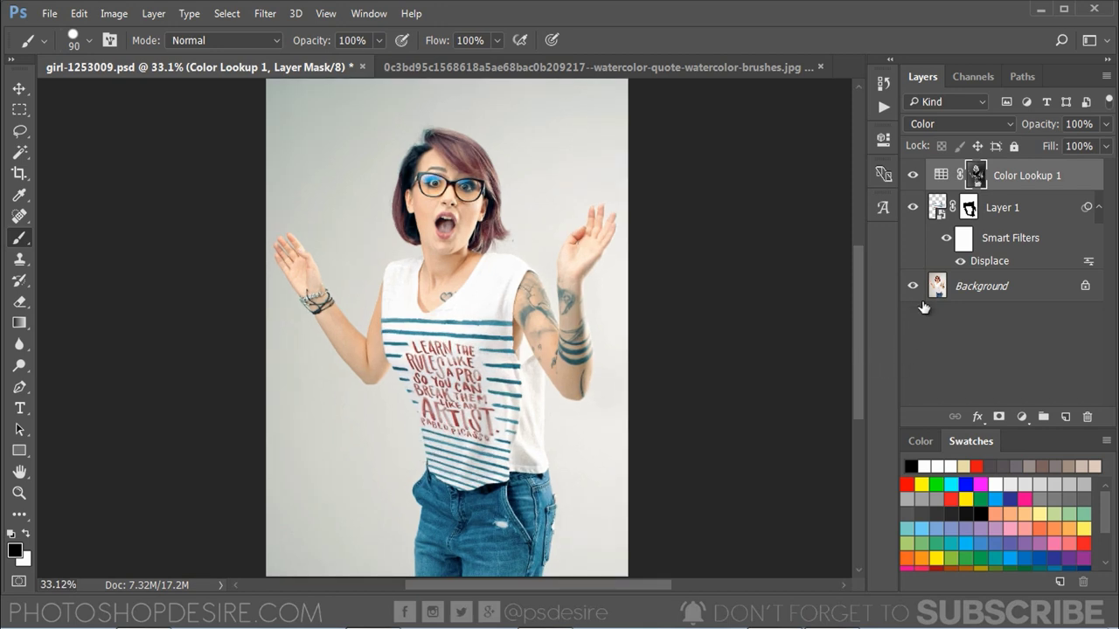
pyautogui.keyDown('alt'); pyautogui.click(913, 286); pyautogui.keyUp('alt')
pyautogui.keyDown('alt'); pyautogui.click(914, 286); pyautogui.keyUp('alt')
pyautogui.keyDown('alt'); pyautogui.click(913, 286); pyautogui.keyUp('alt')
pyautogui.keyDown('alt'); pyautogui.click(913, 286); pyautogui.keyUp('alt')
pyautogui.keyDown('alt'); pyautogui.click(913, 286); pyautogui.keyUp('alt')
pyautogui.keyDown('alt'); pyautogui.click(914, 285); pyautogui.keyUp('alt')
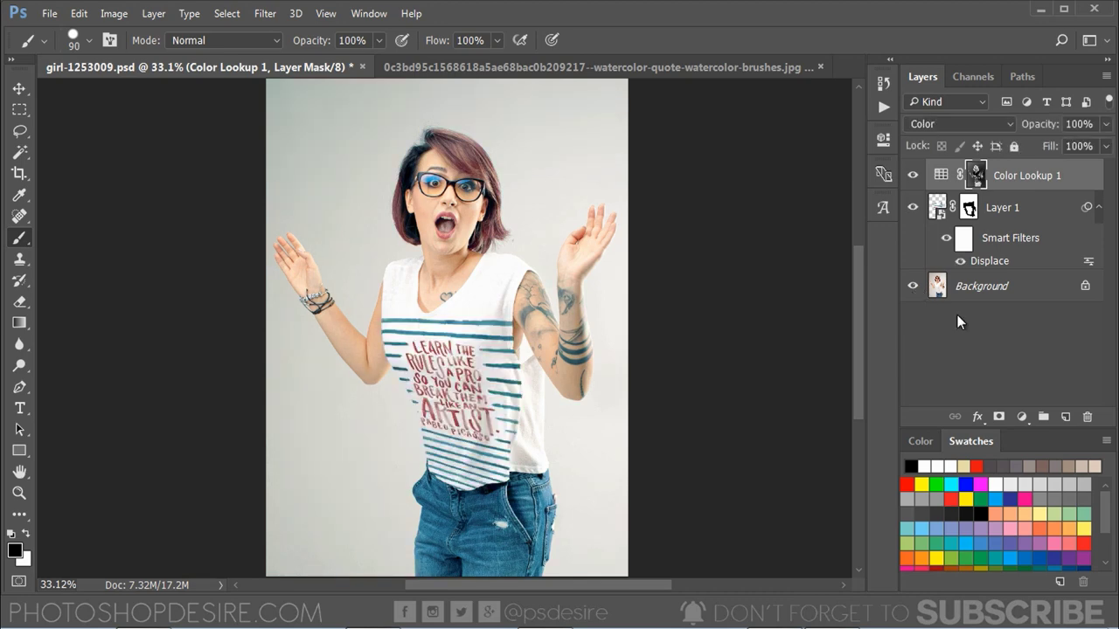